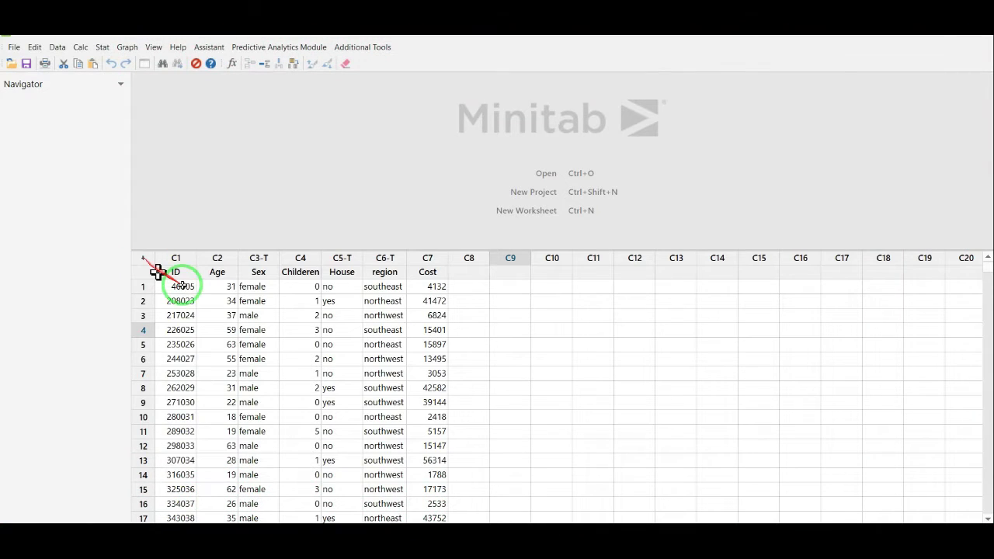
pyautogui.moveTo(181, 286); pyautogui.dragTo(601, 512)
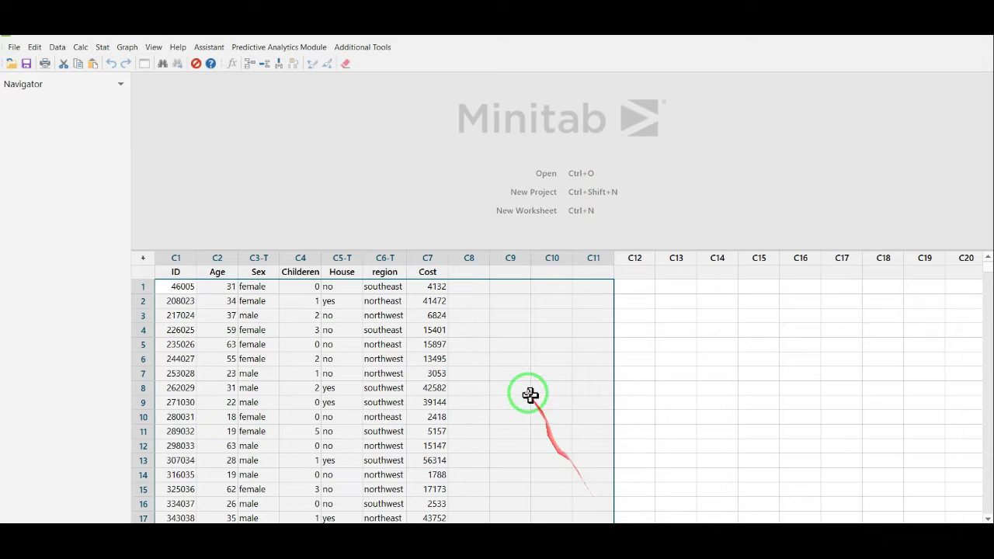
pyautogui.click(14, 47)
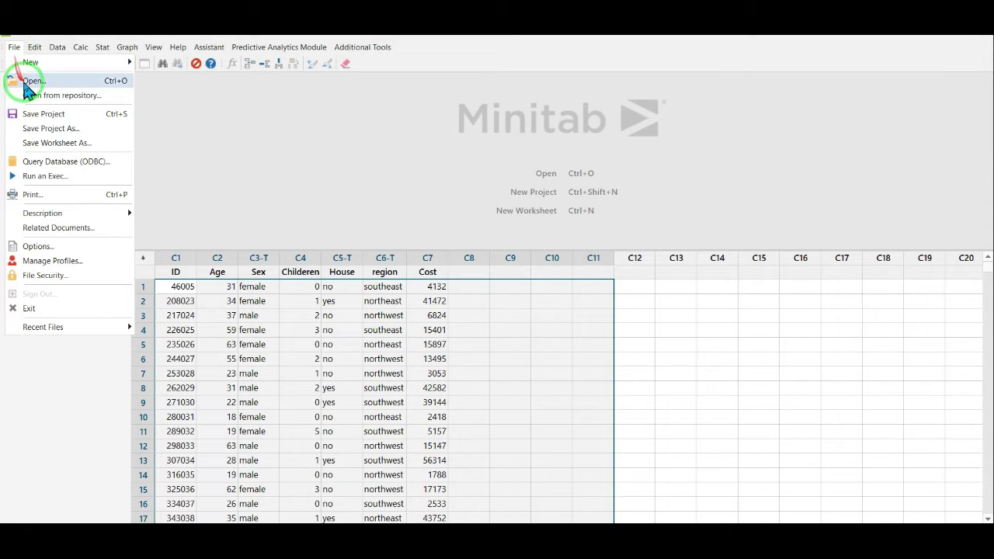
pyautogui.click(381, 190)
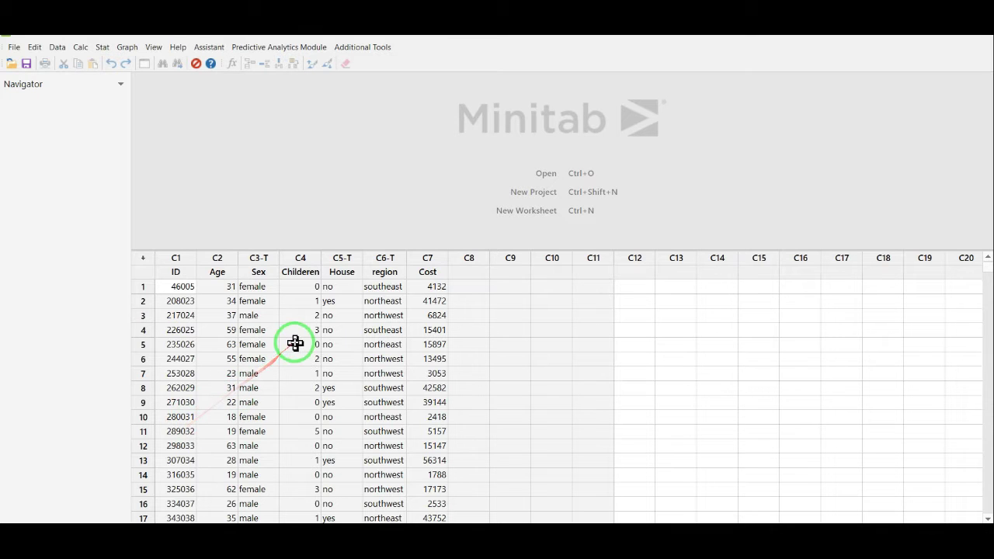
pyautogui.moveTo(955, 304); pyautogui.dragTo(380, 388)
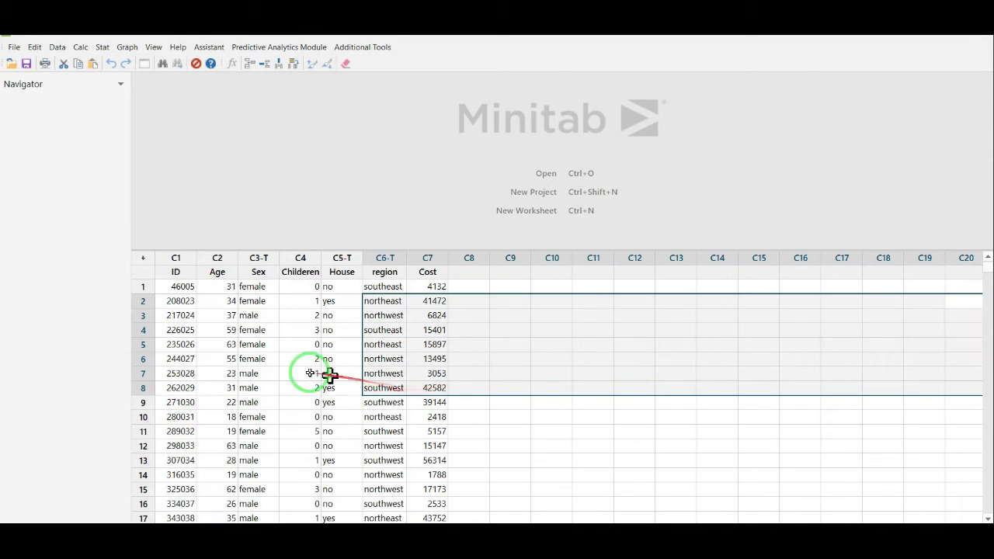
pyautogui.click(56, 137)
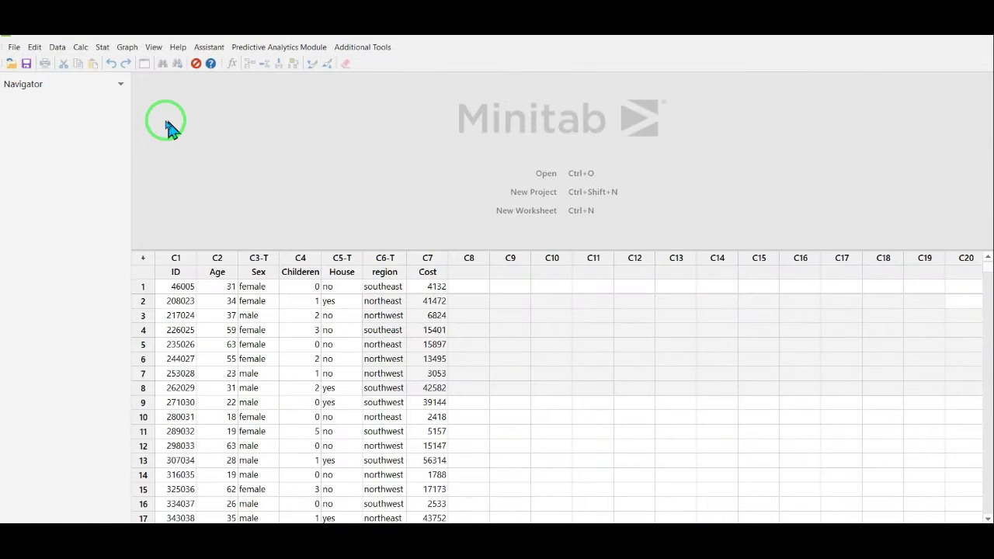
pyautogui.click(56, 49)
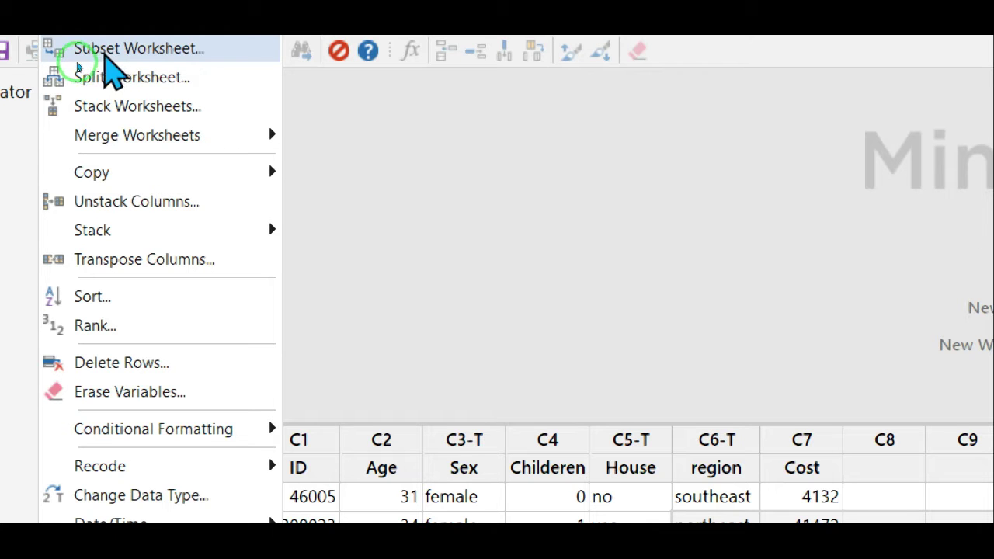
pyautogui.moveTo(31, 41)
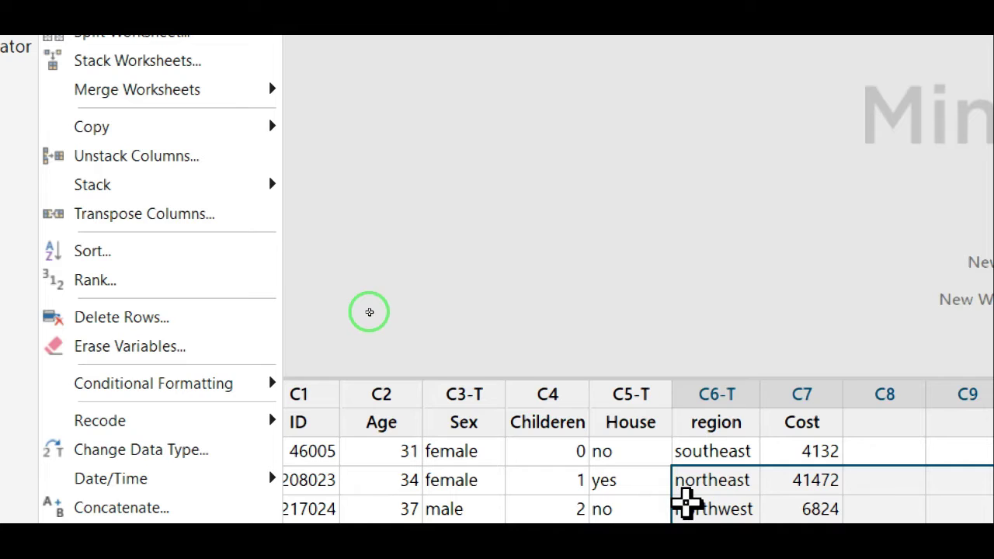
pyautogui.click(543, 488)
pyautogui.click(493, 482)
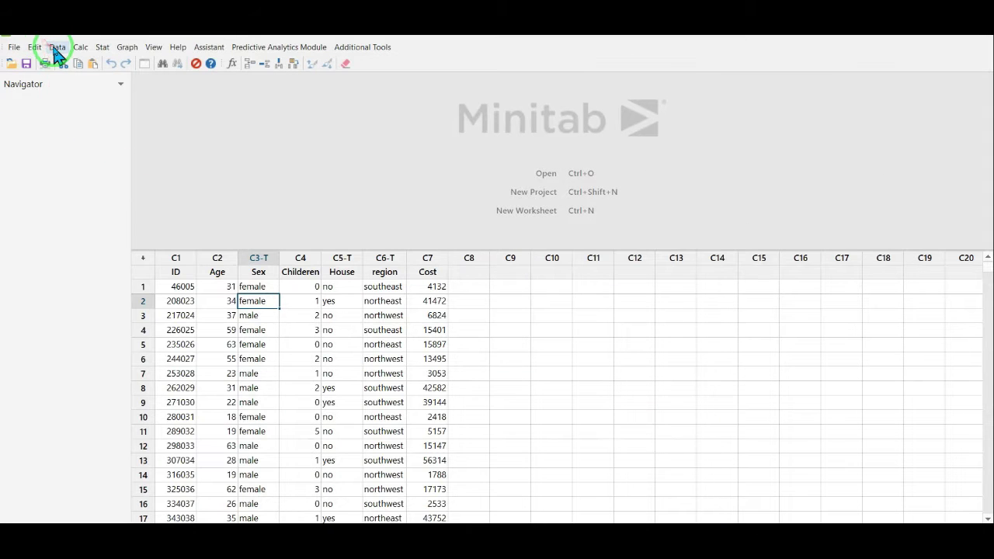
# - Apply outlier conditional formatting to the Cost column using the Boxplot rule and the Red style
pyautogui.click(56, 50)
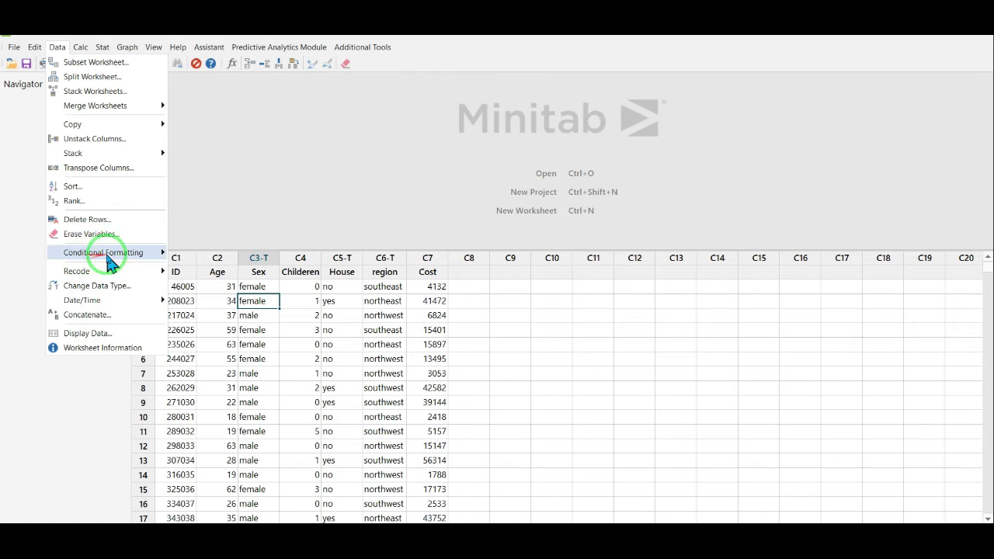
pyautogui.moveTo(101, 261)
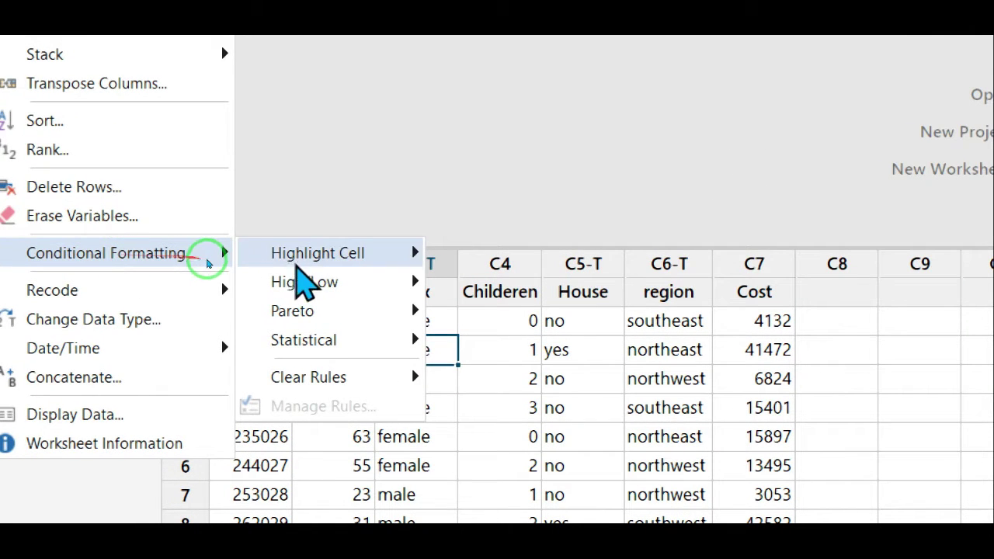
pyautogui.moveTo(350, 314)
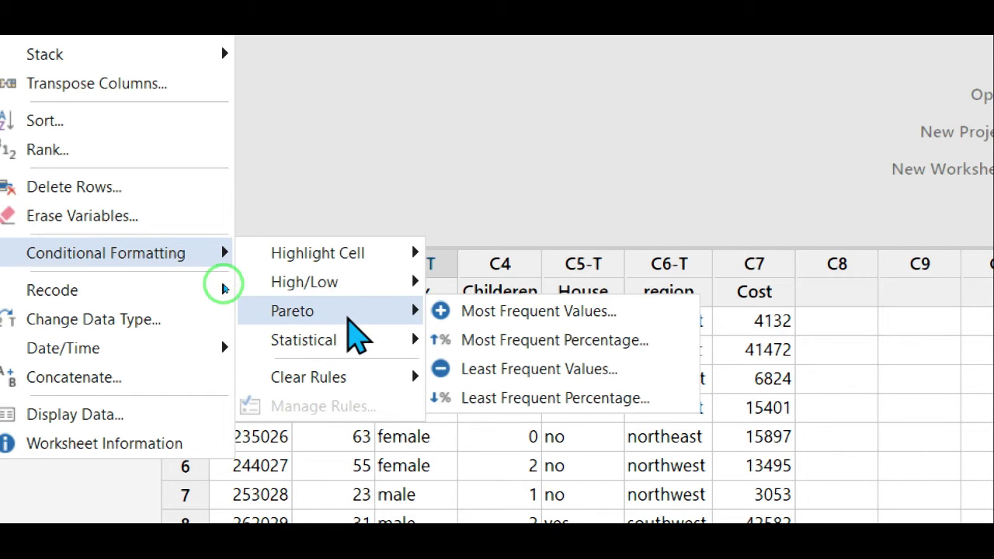
pyautogui.moveTo(304, 339)
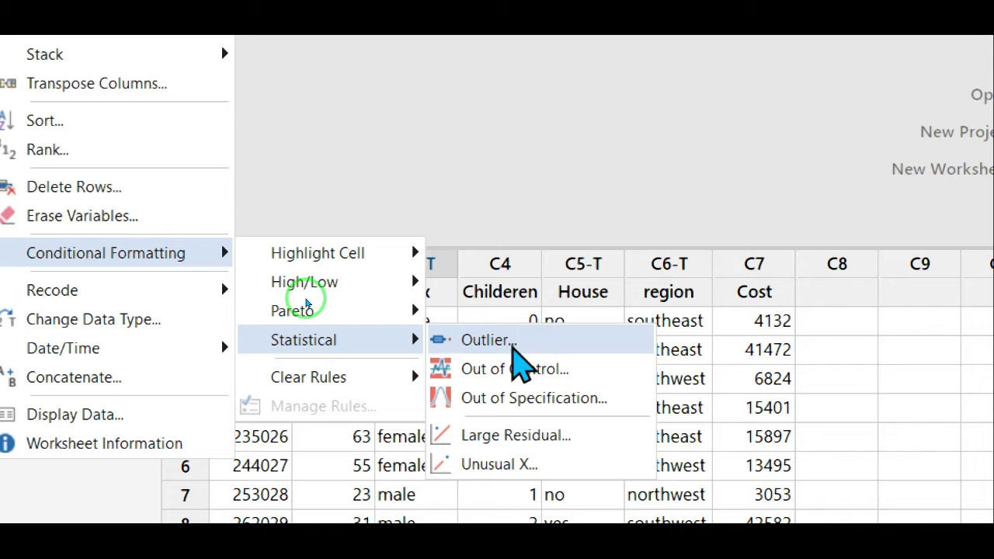
pyautogui.click(513, 347)
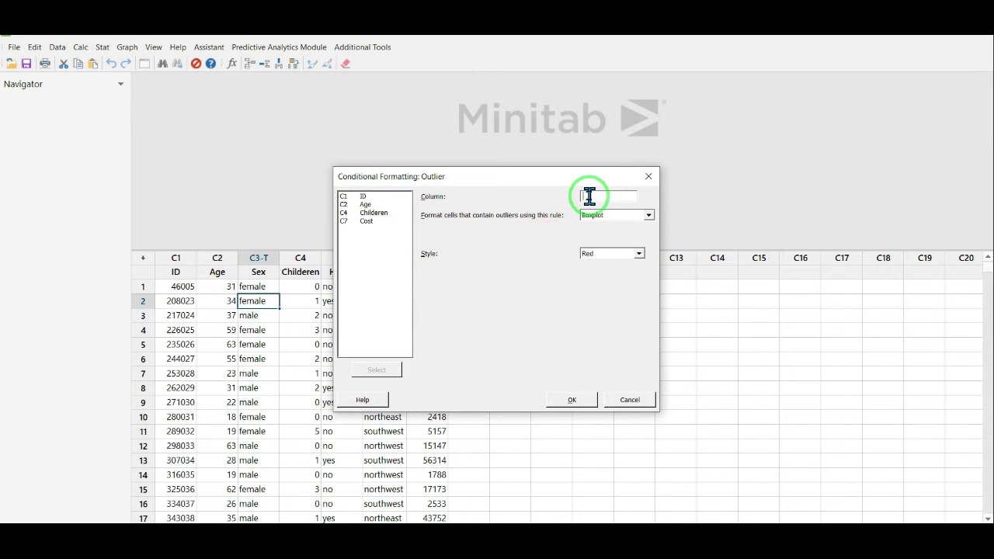
pyautogui.doubleClick(365, 224)
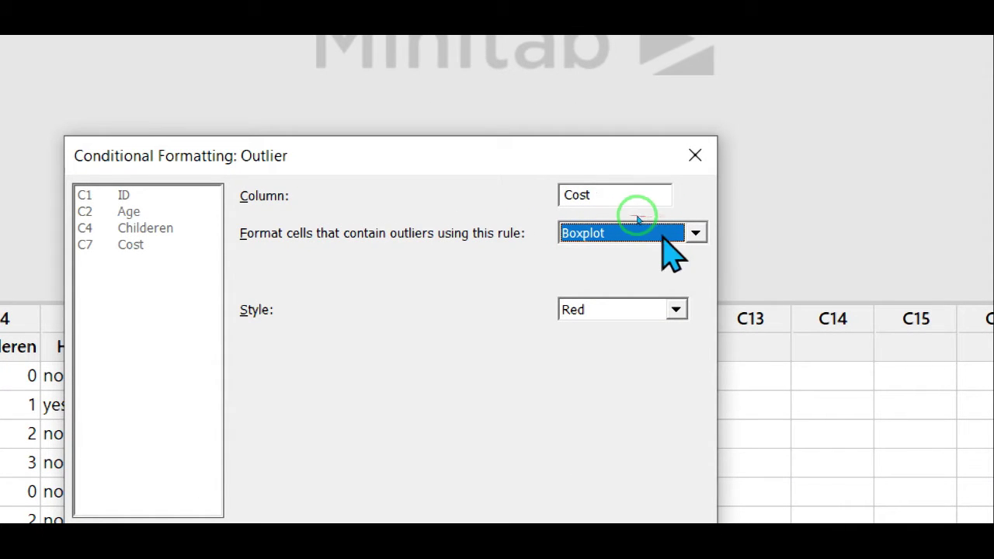
pyautogui.click(703, 234)
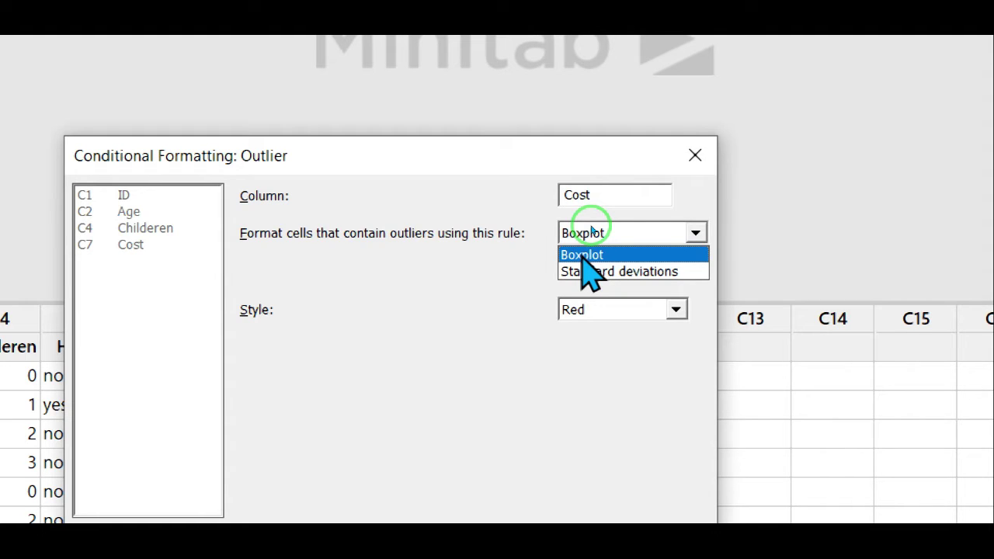
pyautogui.click(592, 230)
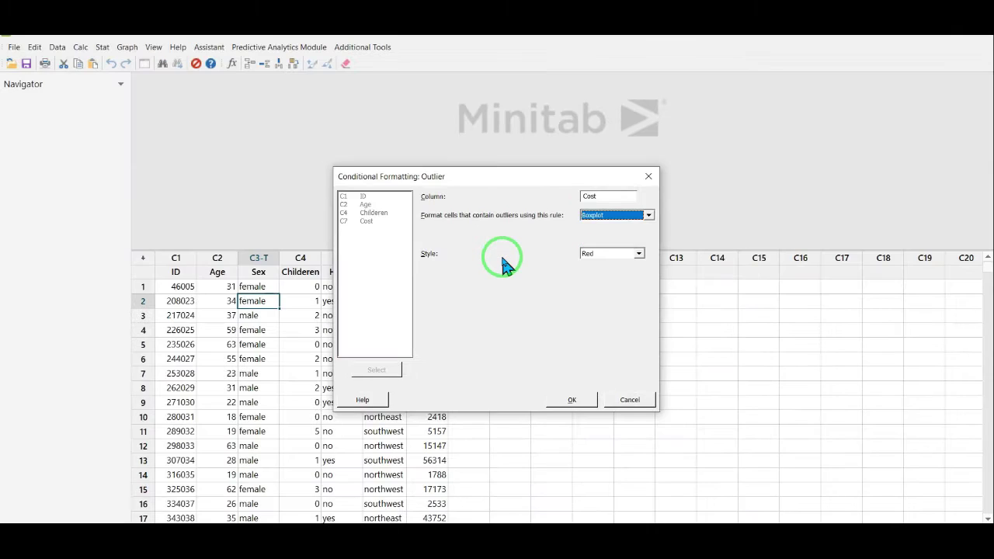
pyautogui.click(569, 401)
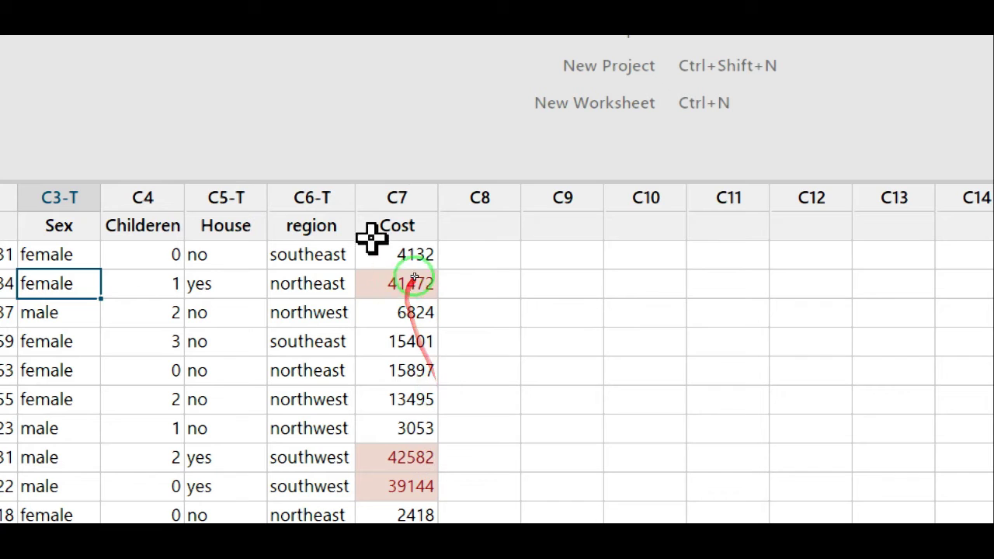
# - Inspect the cells flagged as outliers in the Cost column
pyautogui.click(391, 287)
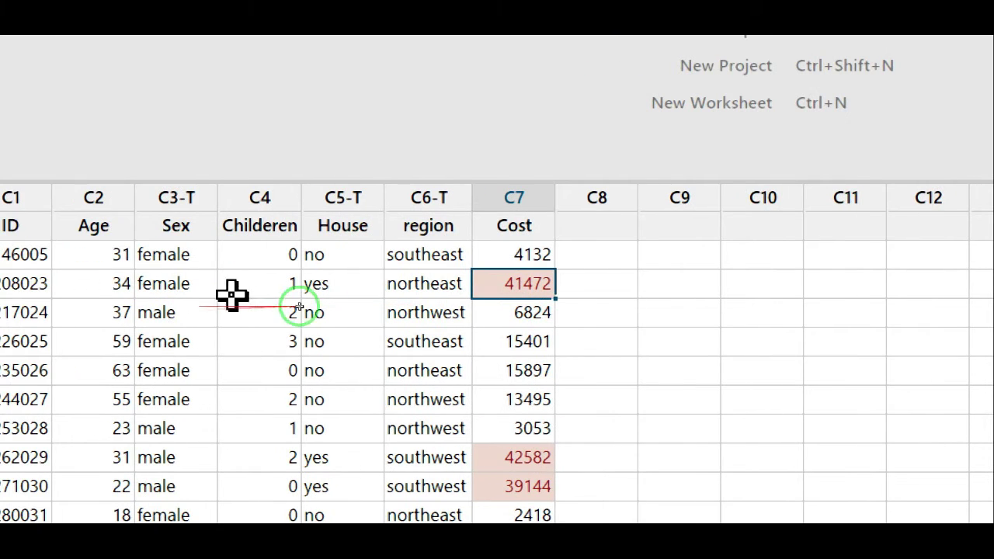
pyautogui.click(507, 229)
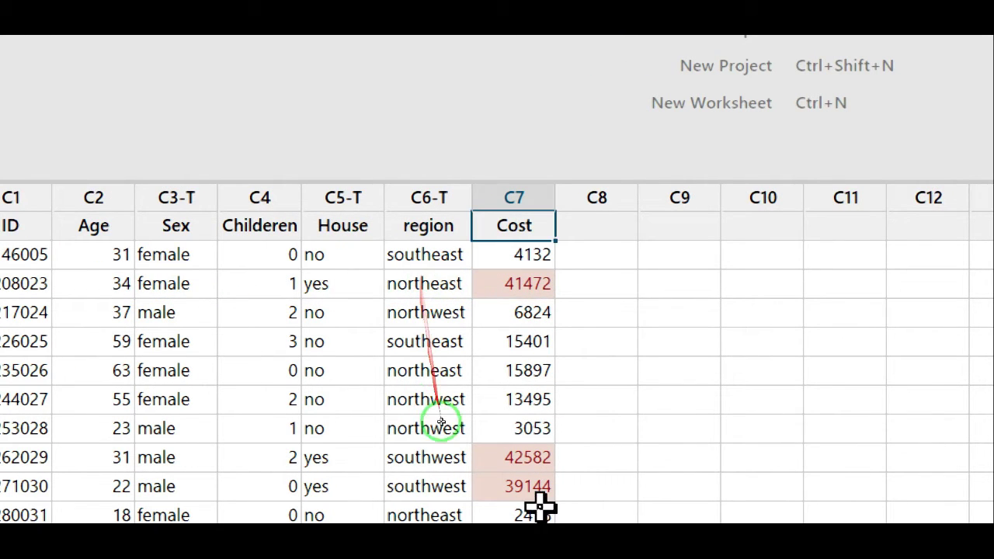
pyautogui.click(520, 456)
pyautogui.click(525, 489)
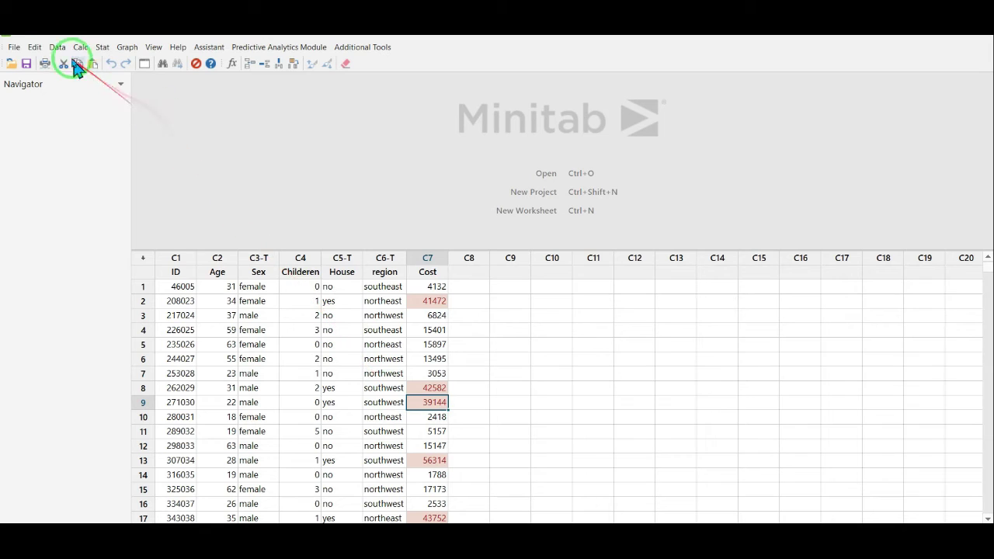
# - Examine the settings of the Row Statistics and Standardize commands, plus the available resampling methods and probability distributions, without running any of them
pyautogui.click(57, 48)
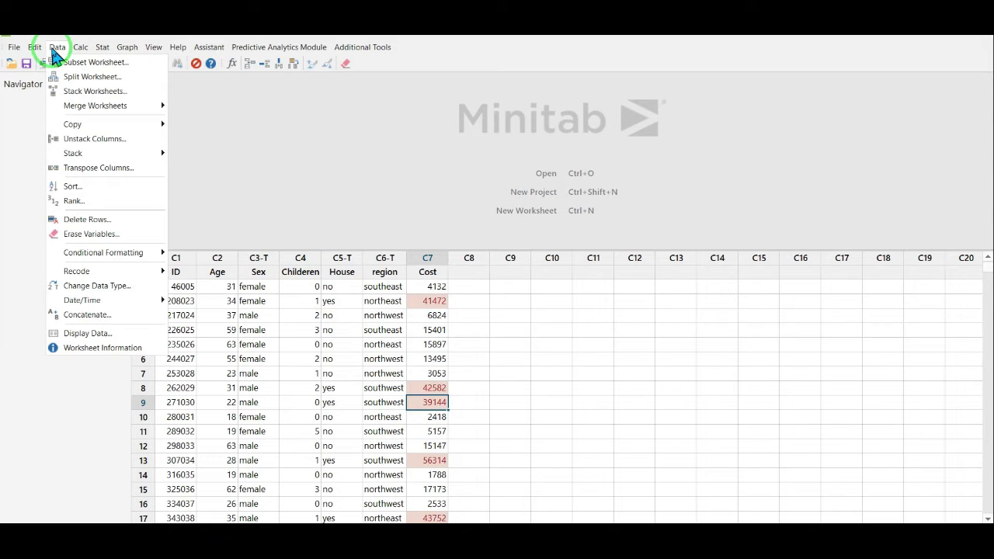
pyautogui.moveTo(62, 111)
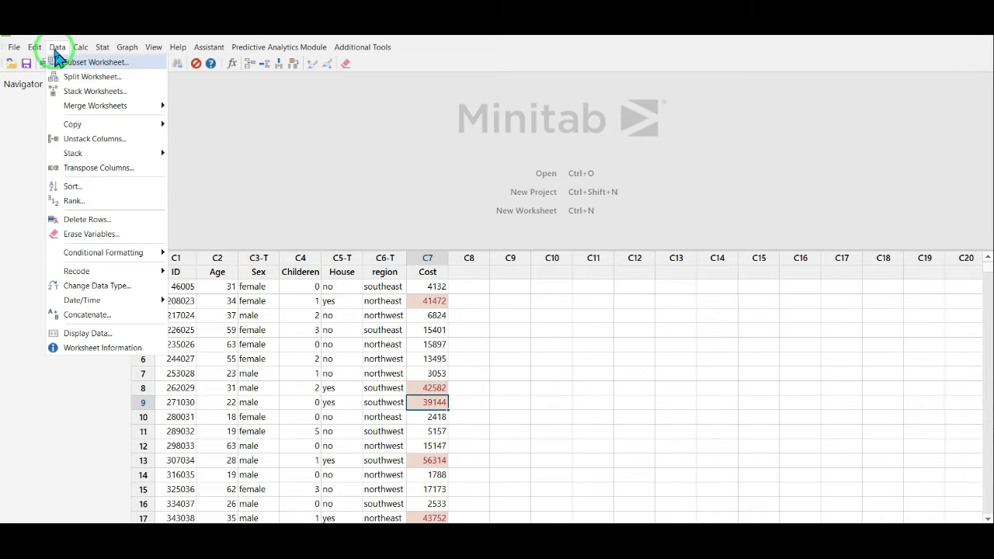
pyautogui.moveTo(78, 55)
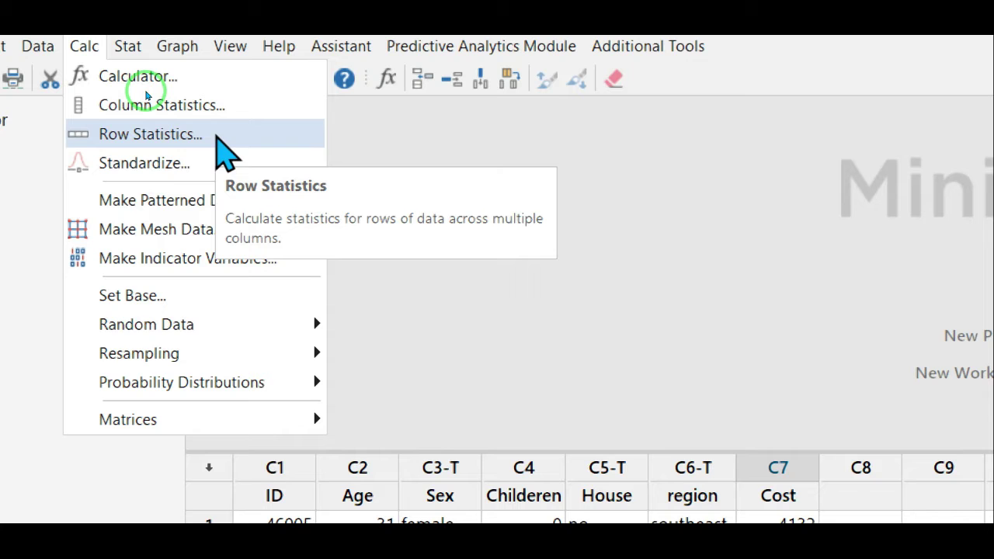
pyautogui.click(216, 135)
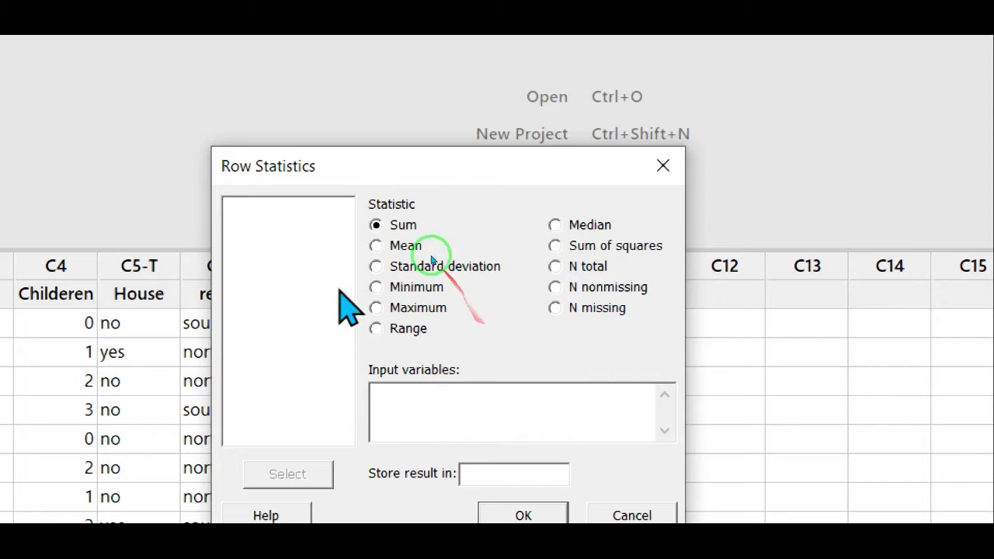
pyautogui.click(407, 402)
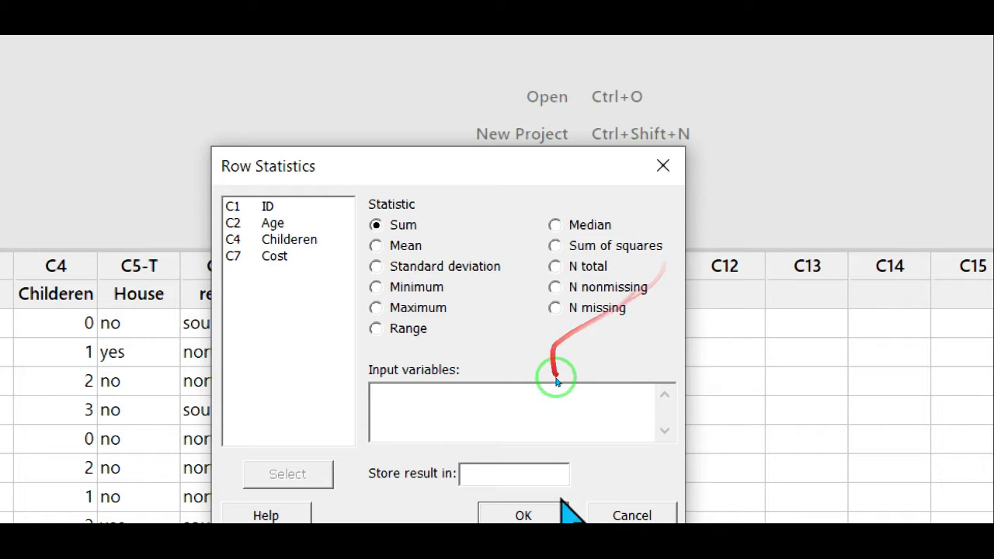
pyautogui.press('Escape')
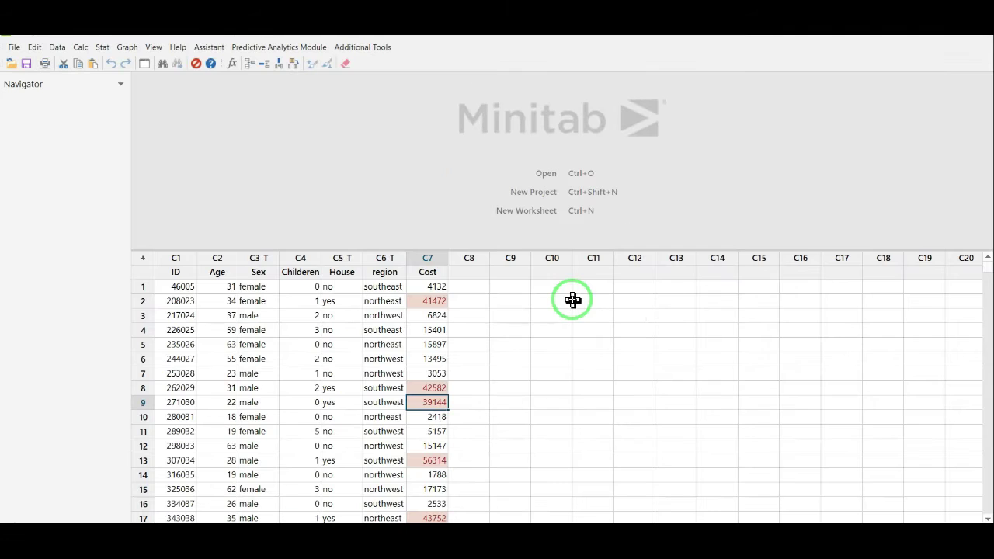
pyautogui.click(80, 48)
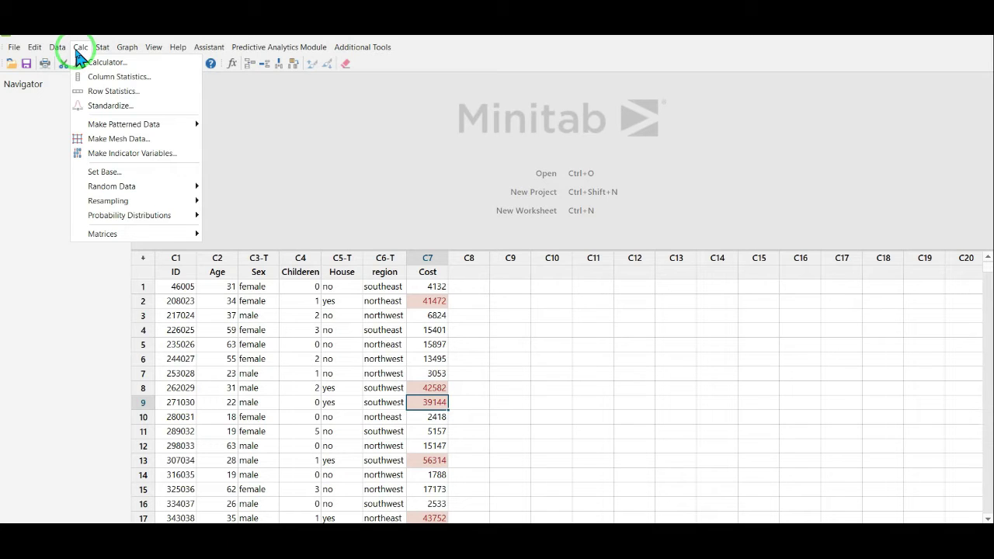
pyautogui.click(99, 109)
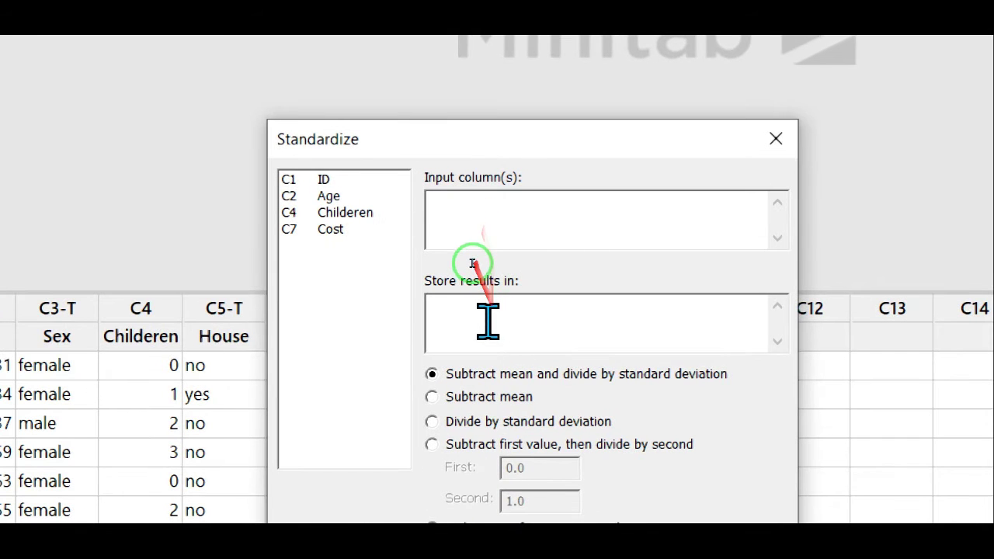
pyautogui.click(473, 260)
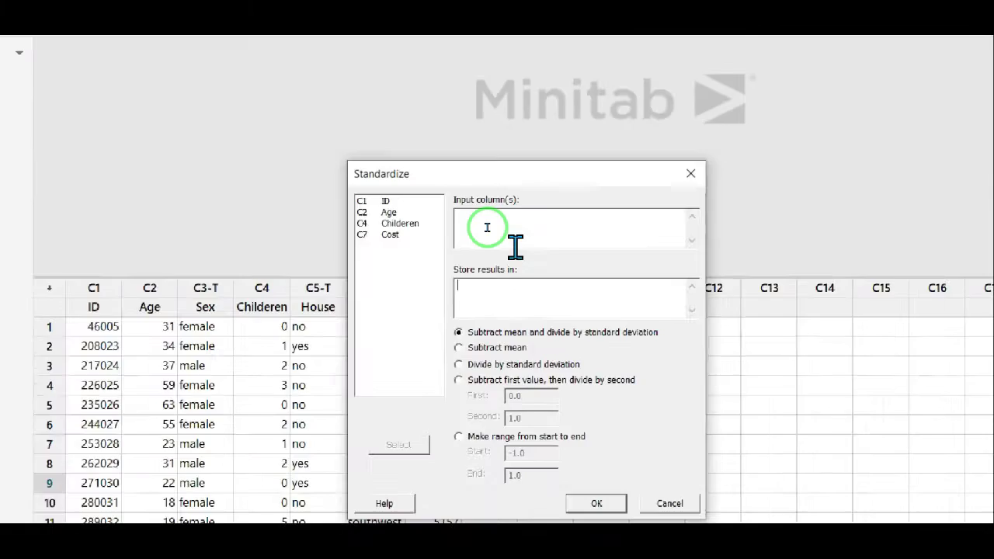
pyautogui.click(80, 47)
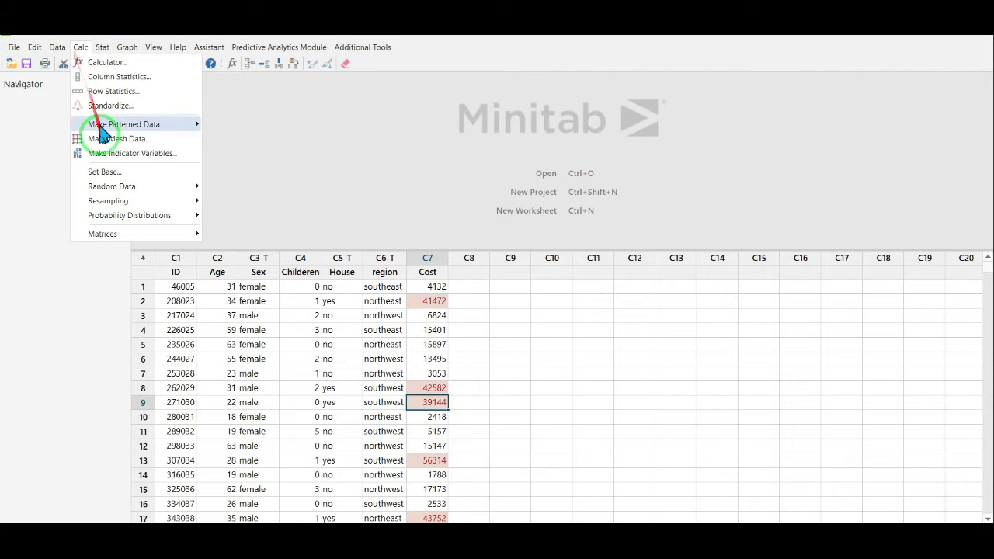
pyautogui.moveTo(113, 192)
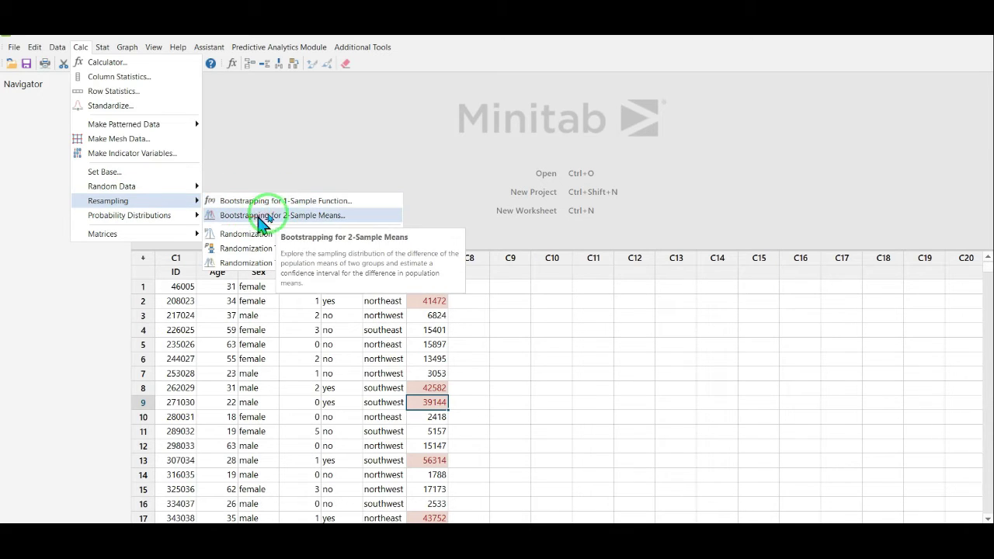
pyautogui.moveTo(183, 217)
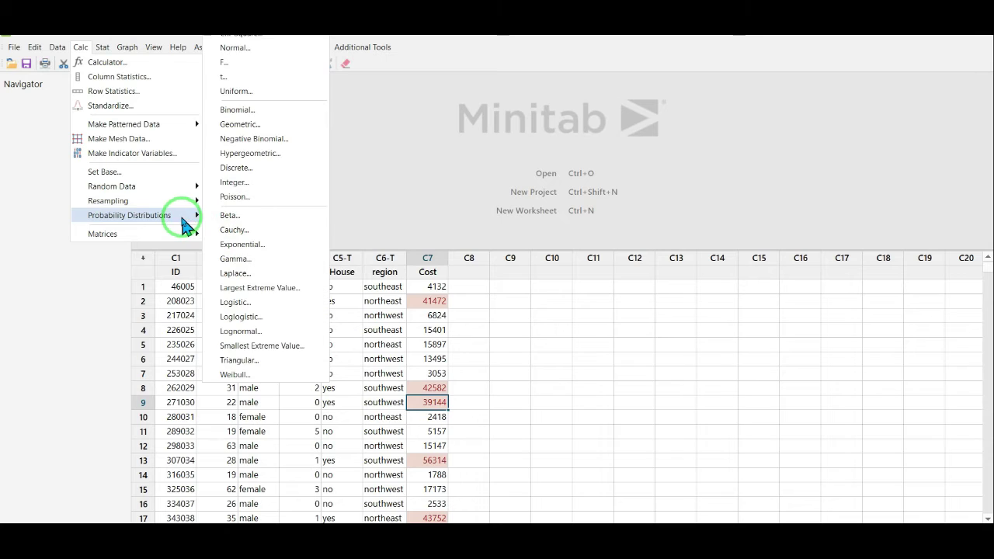
pyautogui.click(391, 209)
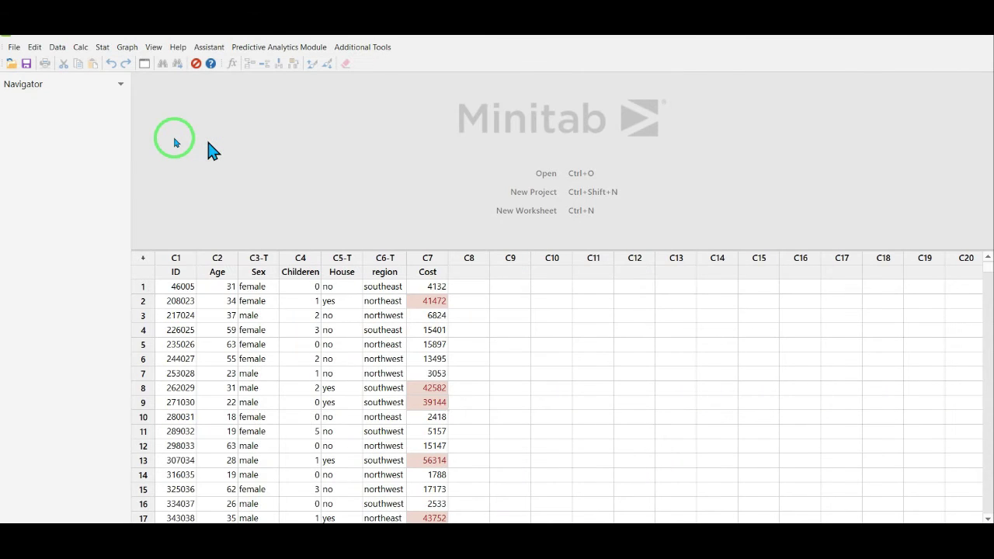
# - Set up Display Descriptive Statistics for the Cost variable and add Range to the reported statistics
pyautogui.click(103, 48)
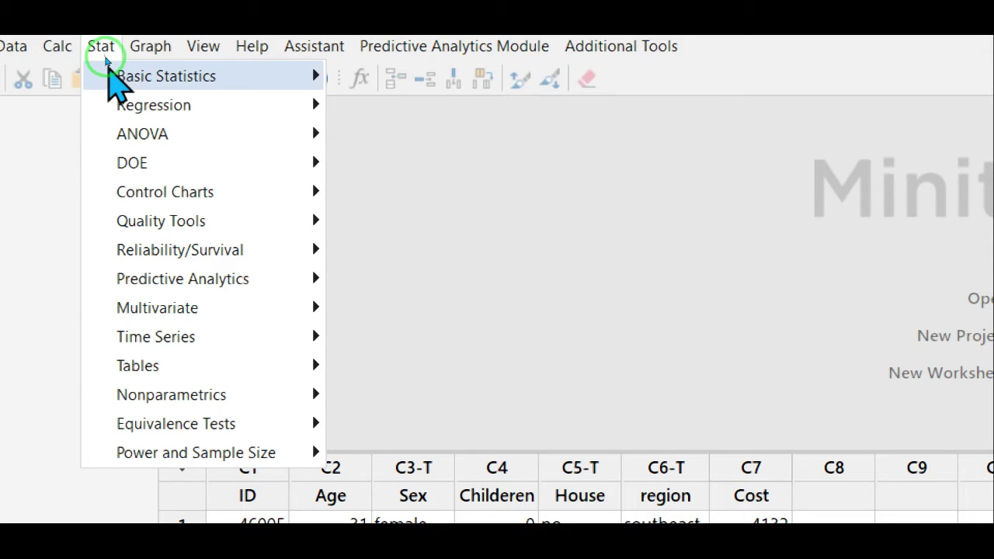
pyautogui.moveTo(92, 76)
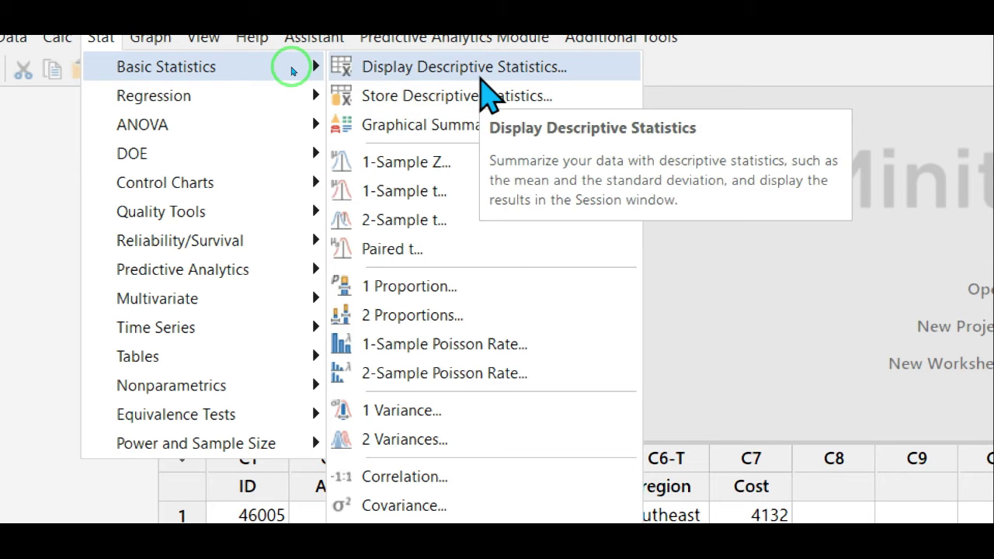
pyautogui.press('Return')
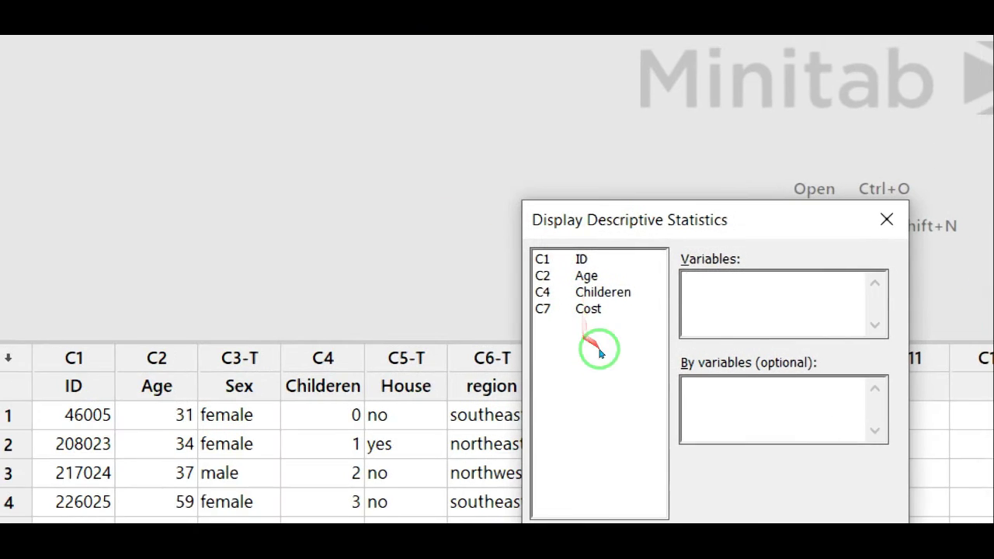
pyautogui.doubleClick(595, 296)
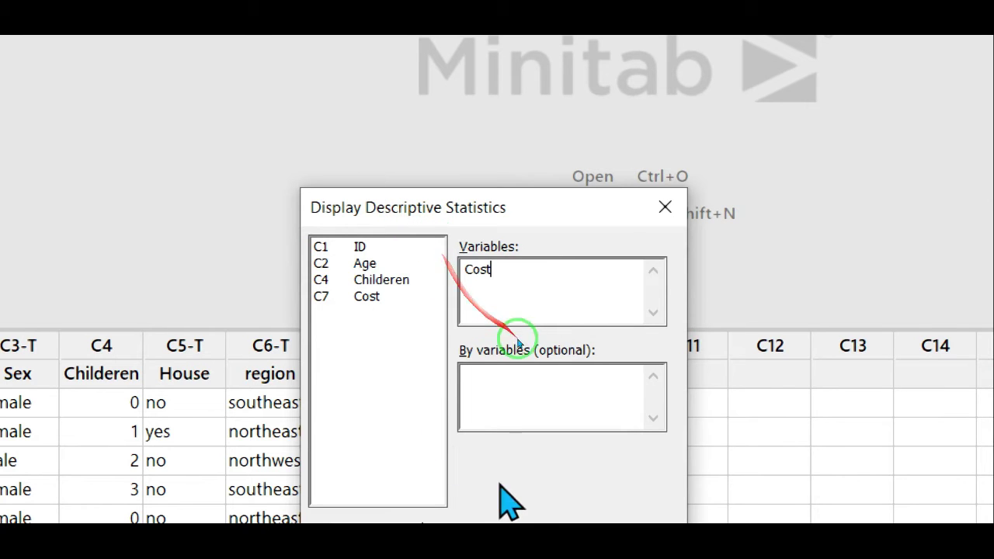
pyautogui.hotkey('alt', 't')
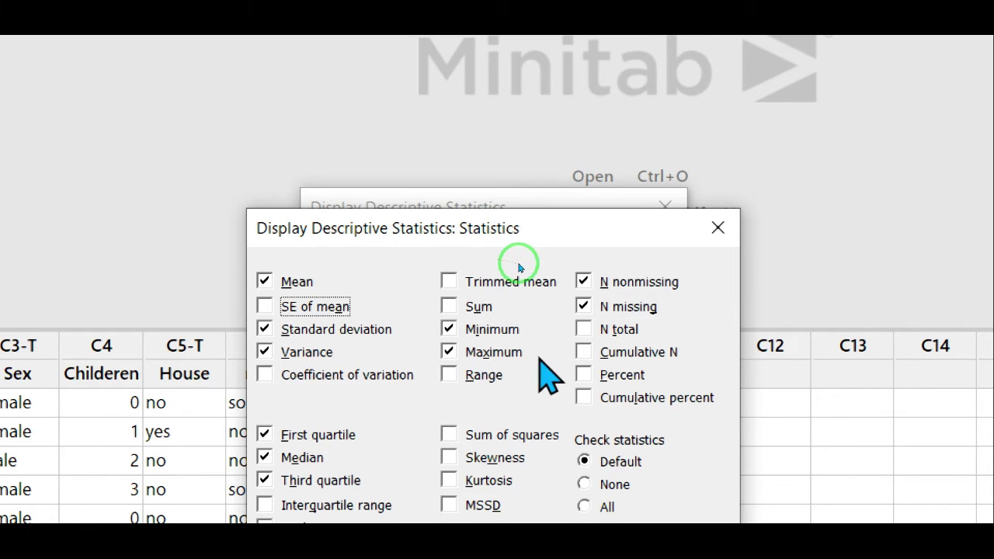
pyautogui.click(450, 374)
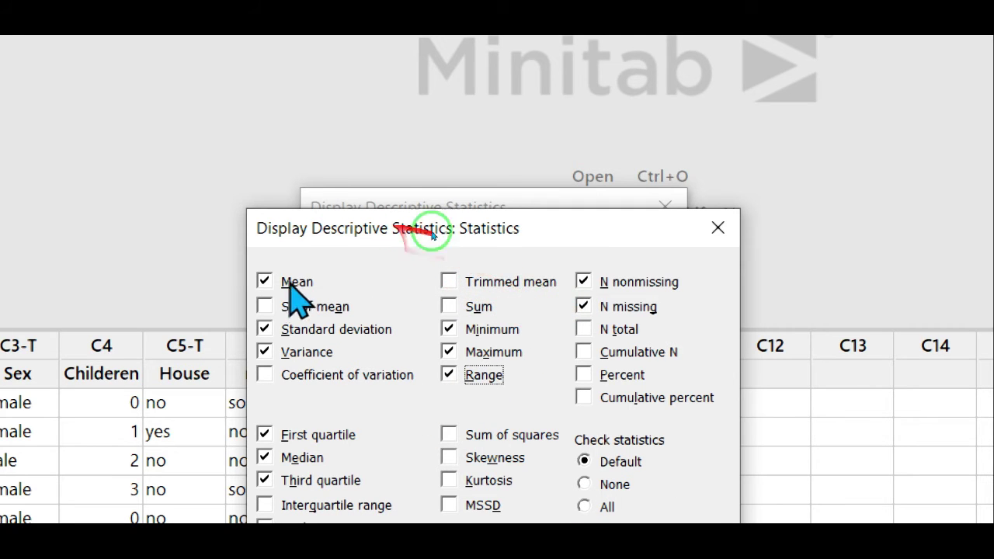
pyautogui.press('Return')
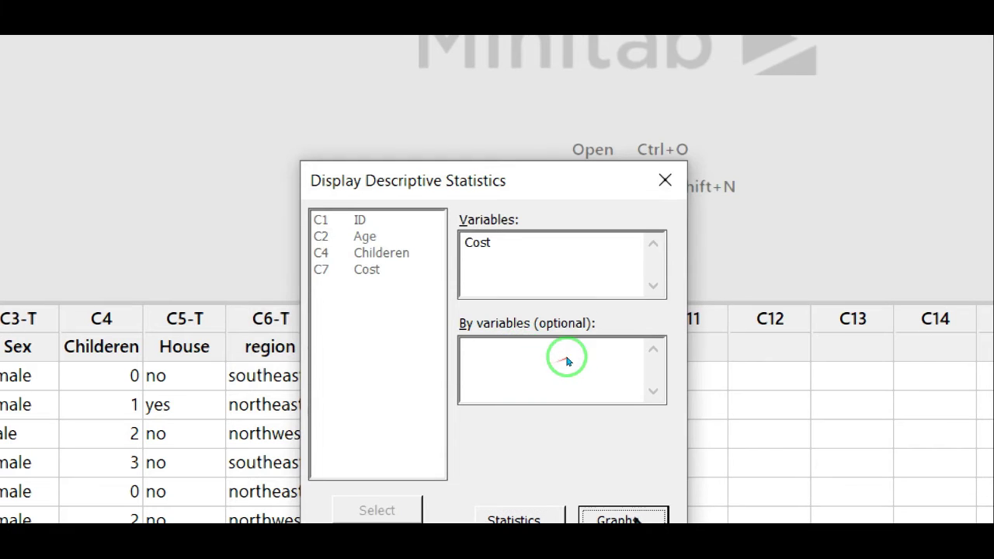
# - Include a boxplot of data with the Cost descriptive statistics and generate the results
pyautogui.click(630, 528)
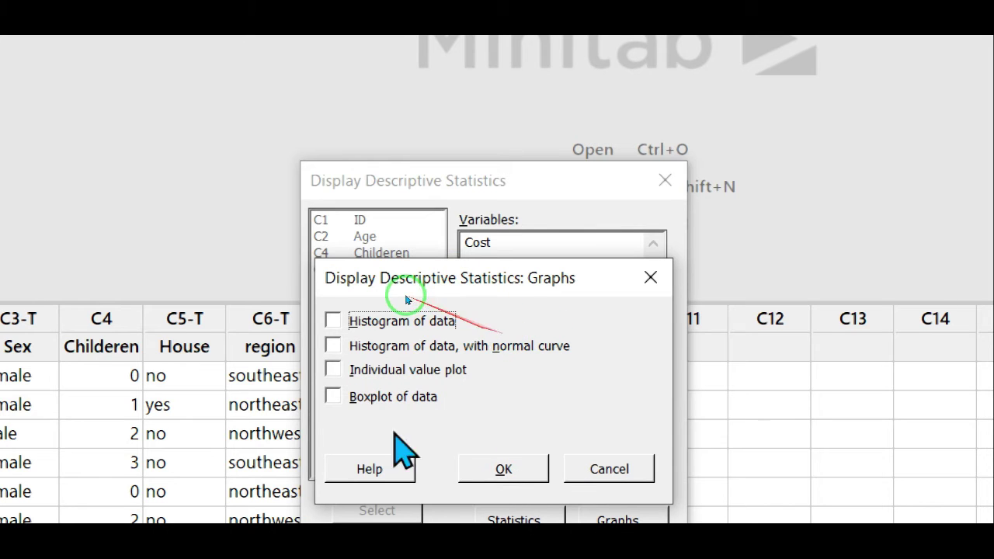
pyautogui.click(333, 397)
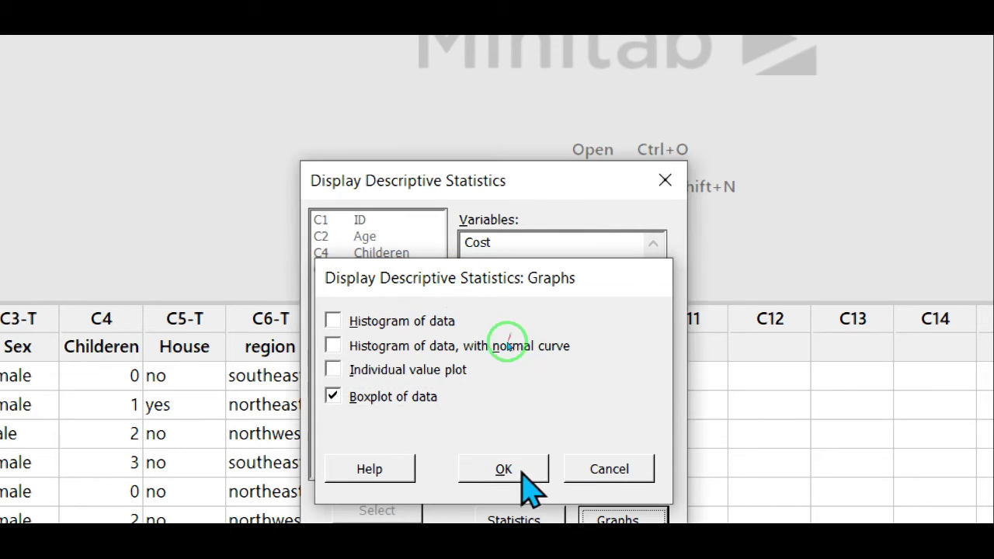
pyautogui.click(515, 469)
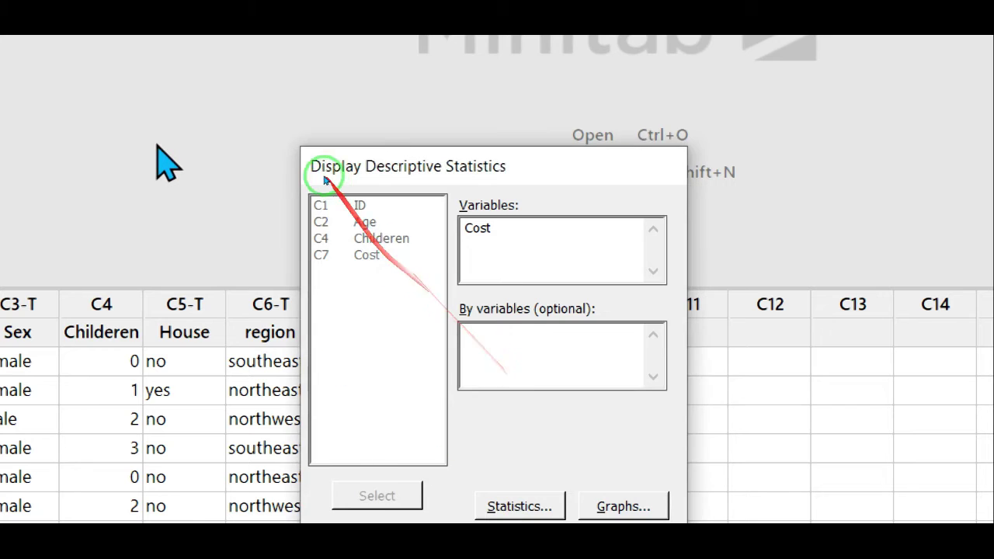
pyautogui.press('Escape')
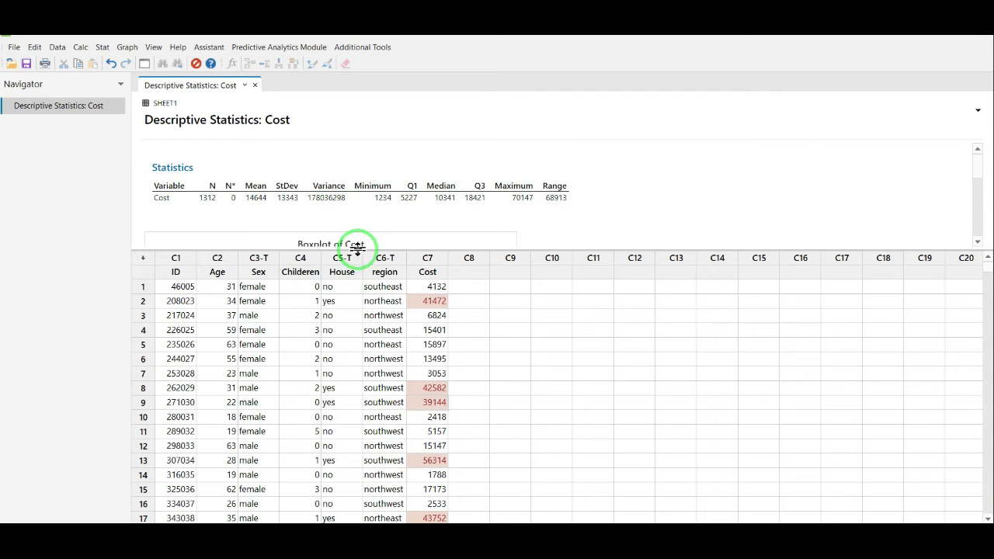
# - Enlarge the output area above the worksheet and view the Cost statistics and boxplot
pyautogui.moveTo(357, 247); pyautogui.dragTo(371, 393)
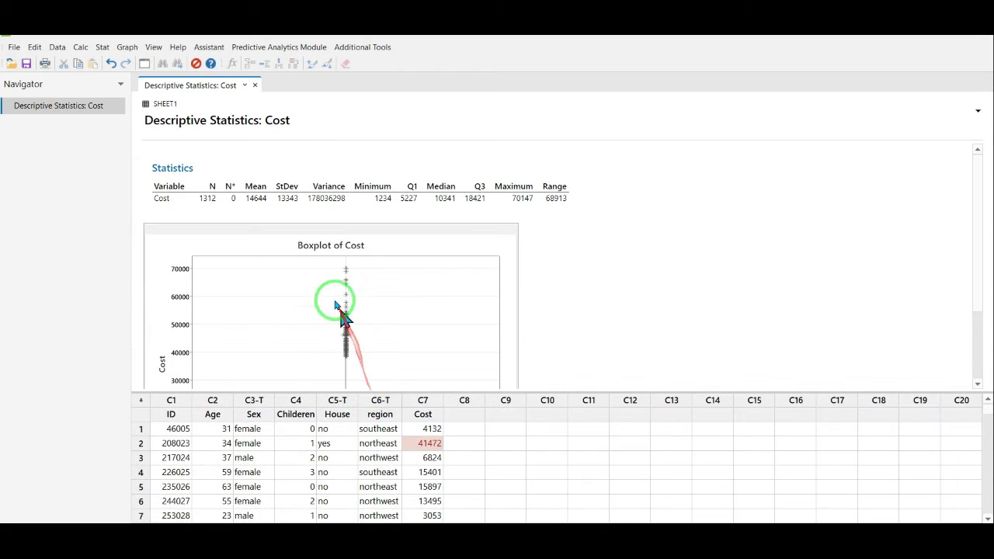
pyautogui.scroll(-1, 360, 267)
pyautogui.scroll(1, 366, 266)
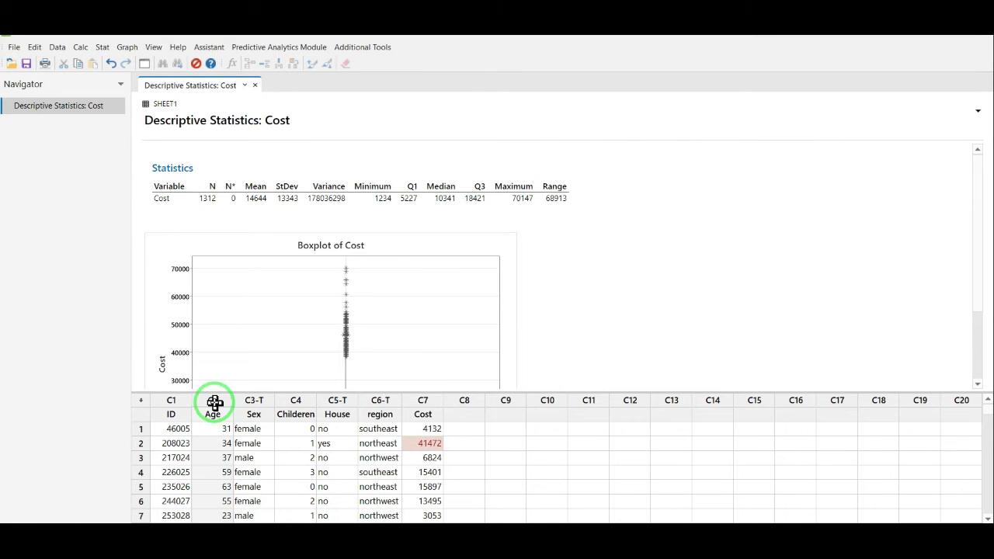
# - Tally the region variable with both counts and percents displayed
pyautogui.click(380, 400)
pyautogui.click(351, 399)
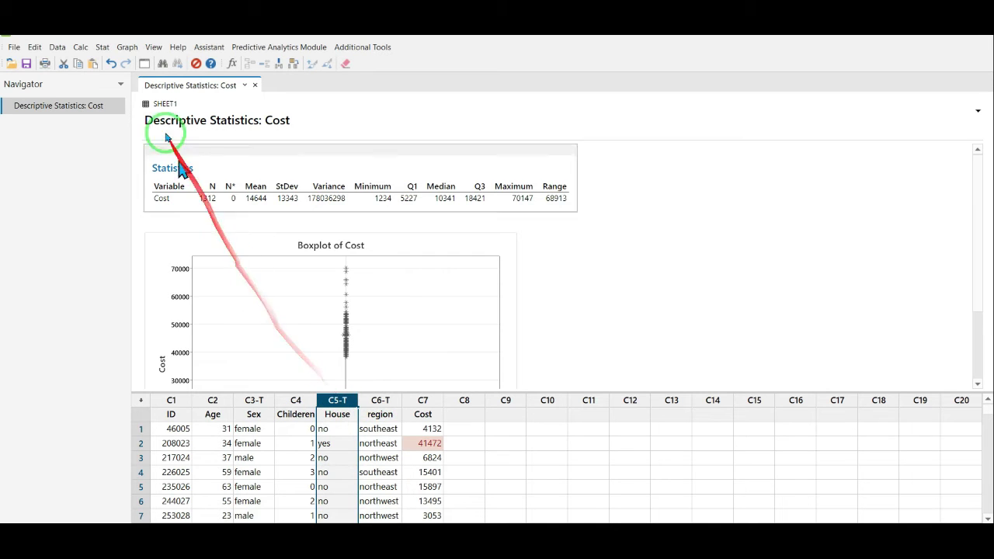
pyautogui.click(104, 48)
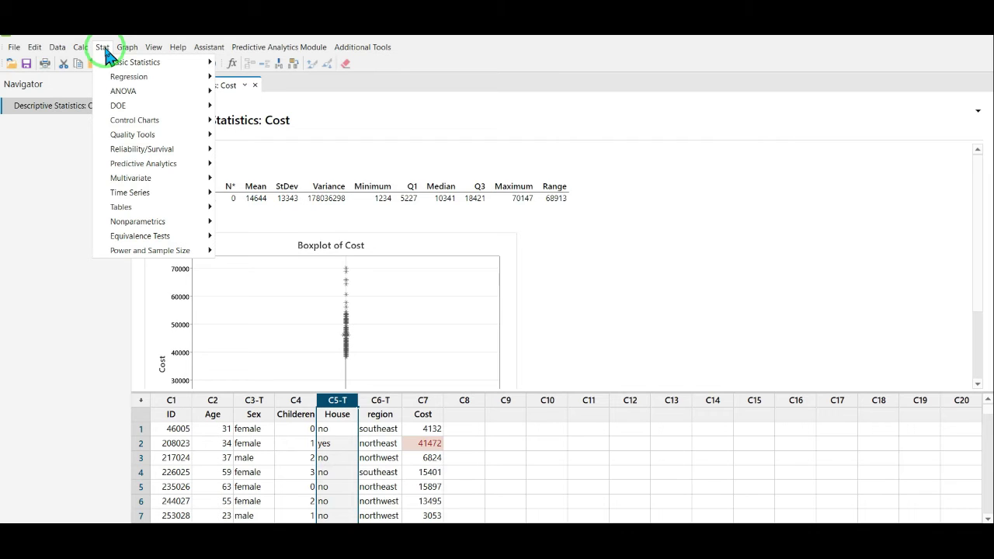
pyautogui.moveTo(144, 210)
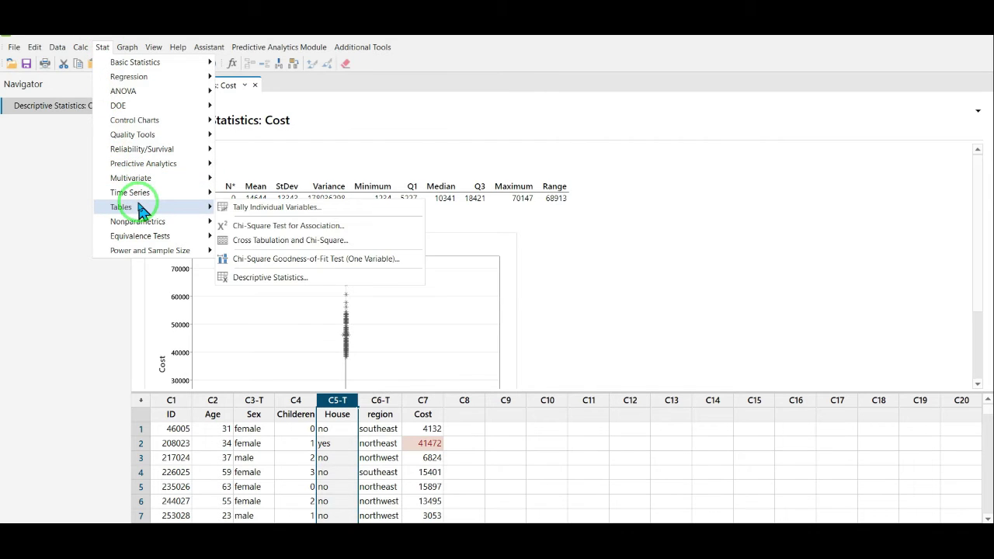
pyautogui.click(301, 210)
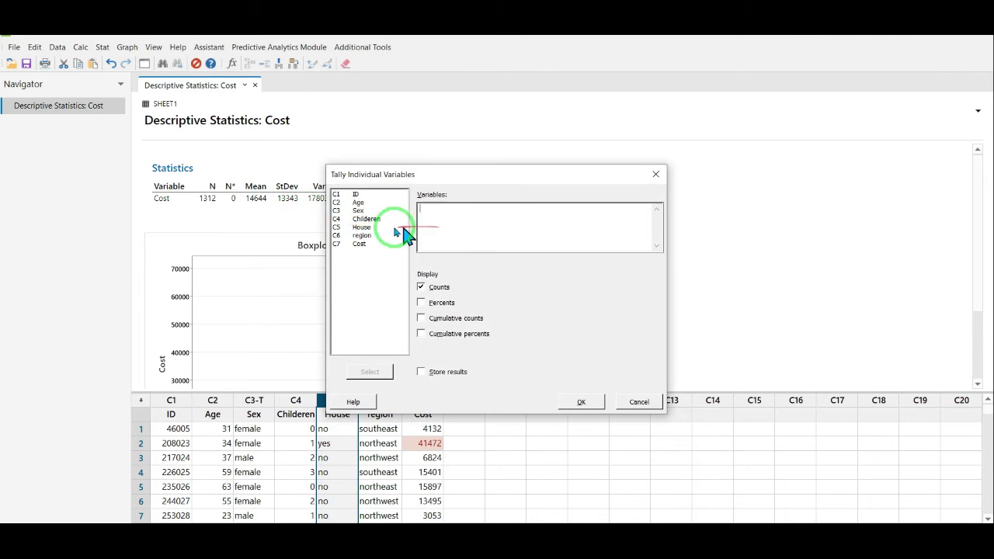
pyautogui.doubleClick(362, 235)
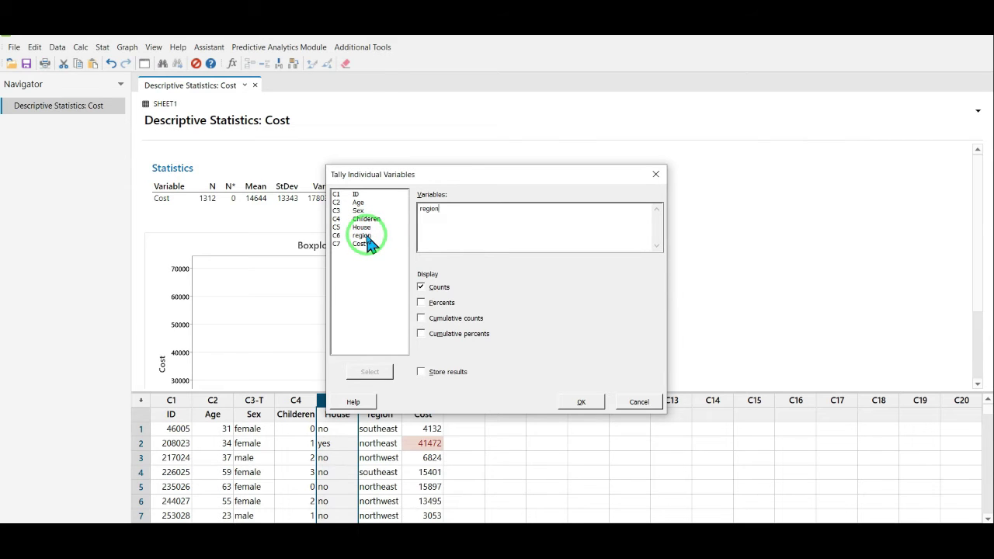
pyautogui.click(424, 303)
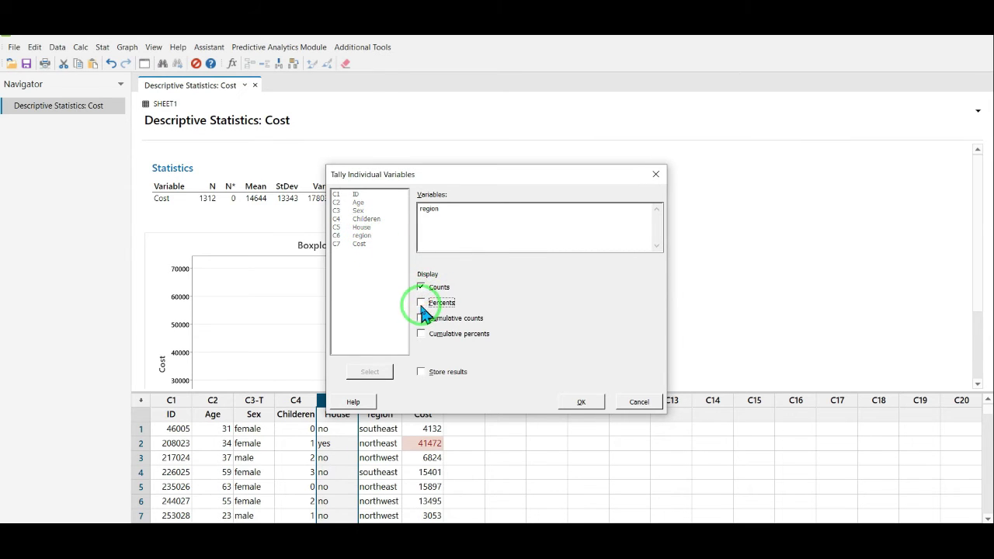
pyautogui.click(583, 401)
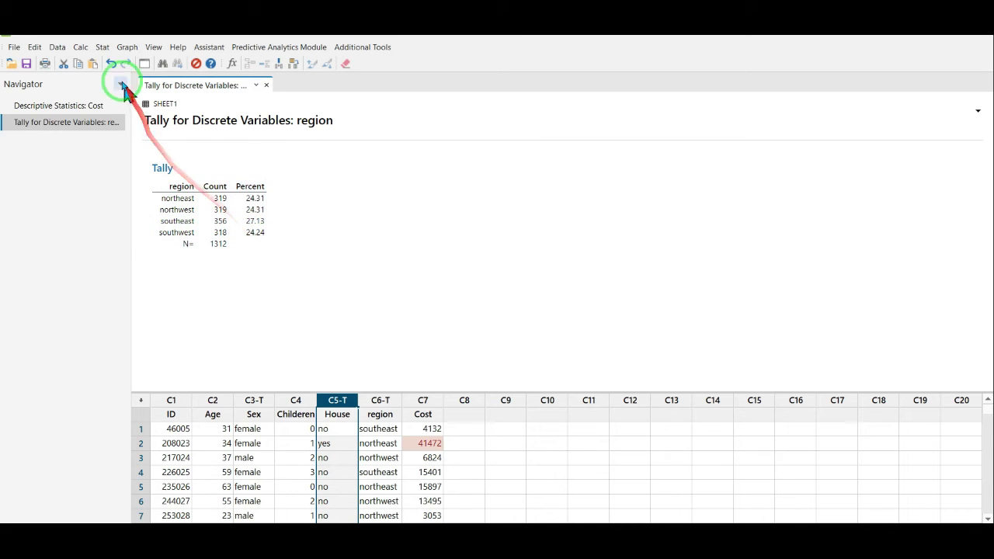
# - Examine the available statistical analyses, from Basic Statistics, Regression, ANOVA and DOE to Time Series, Tables and Power and Sample Size, without running any
pyautogui.click(102, 48)
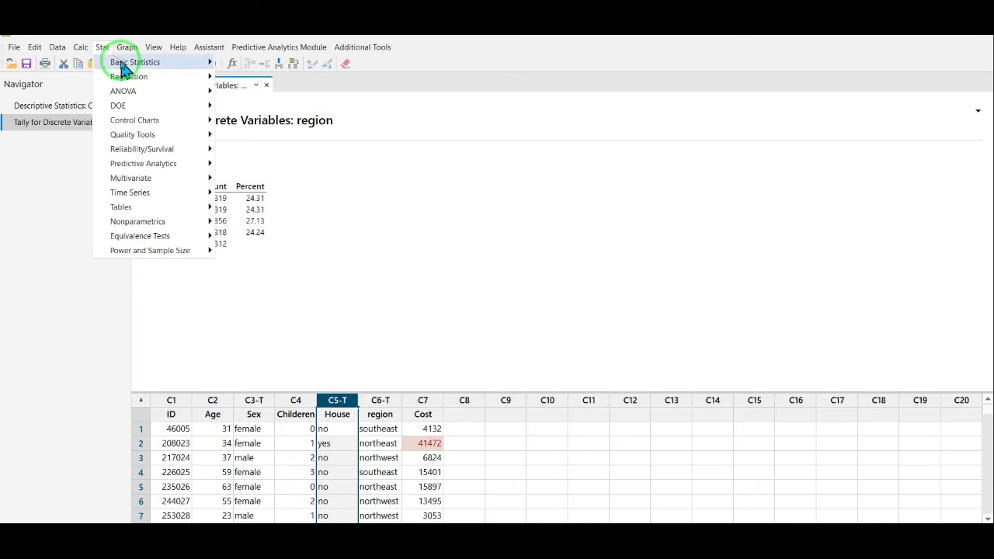
pyautogui.moveTo(121, 69)
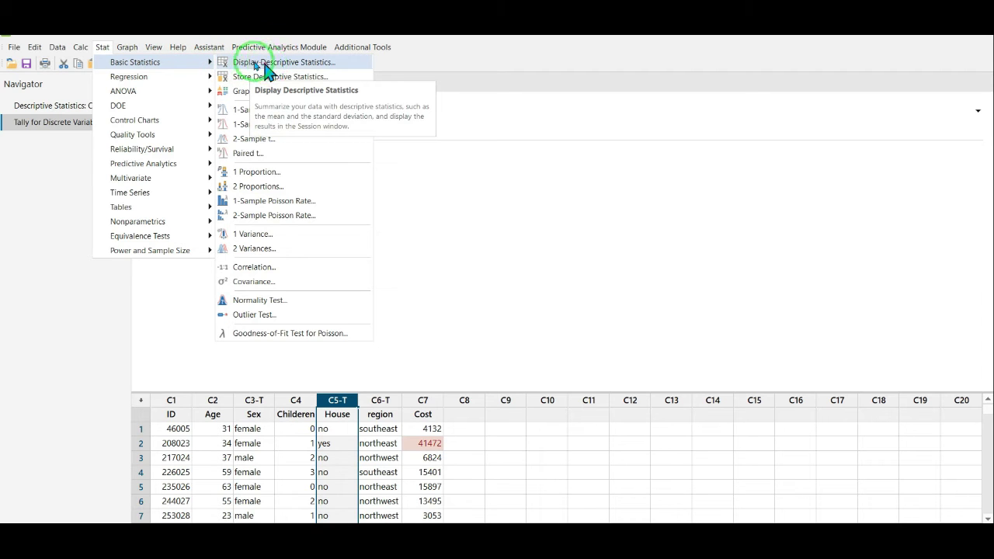
pyautogui.moveTo(175, 212)
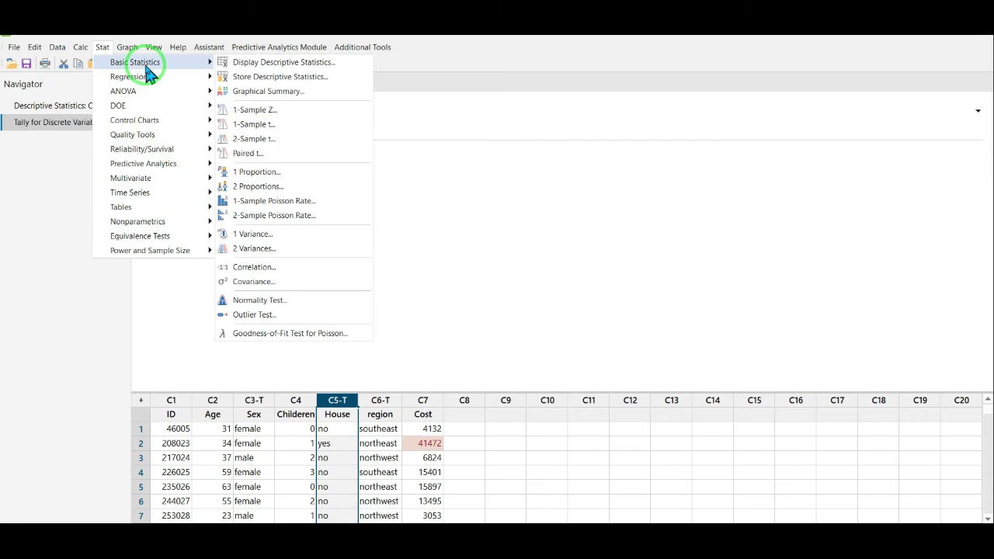
pyautogui.moveTo(146, 80)
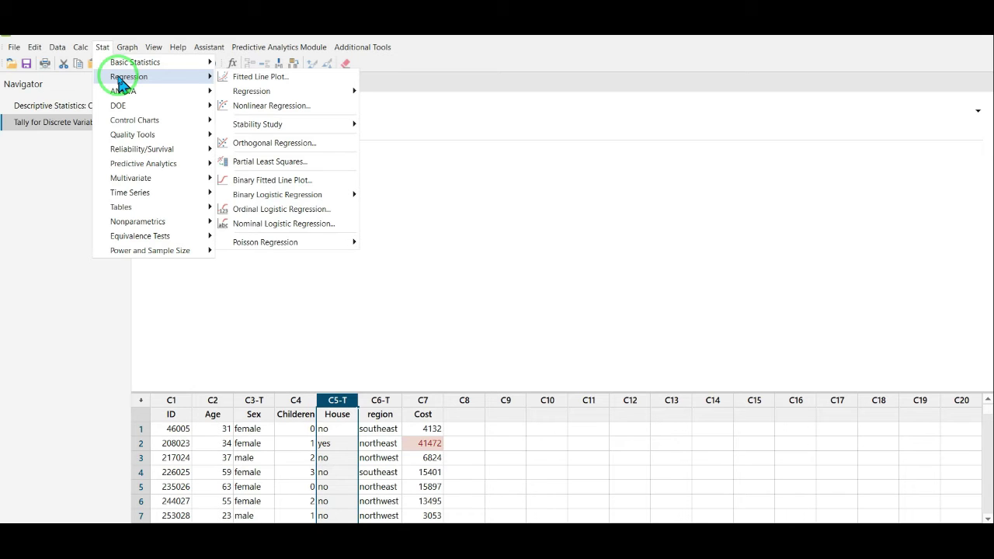
pyautogui.moveTo(127, 91)
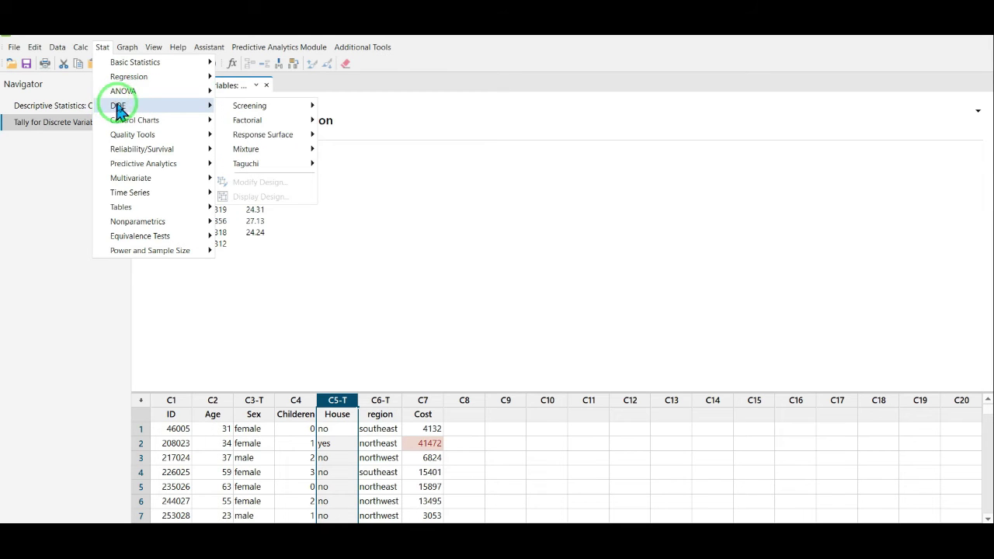
pyautogui.moveTo(136, 126)
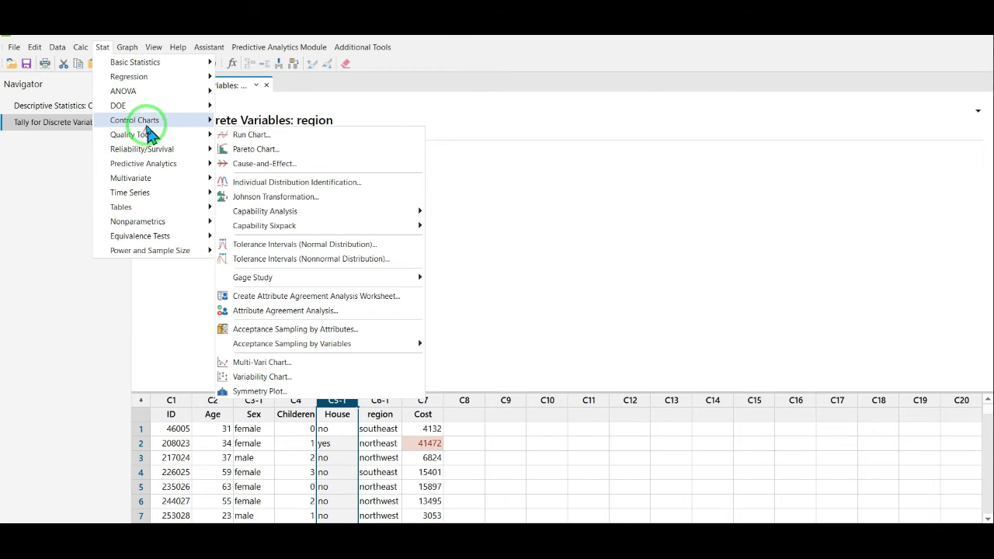
pyautogui.moveTo(128, 169)
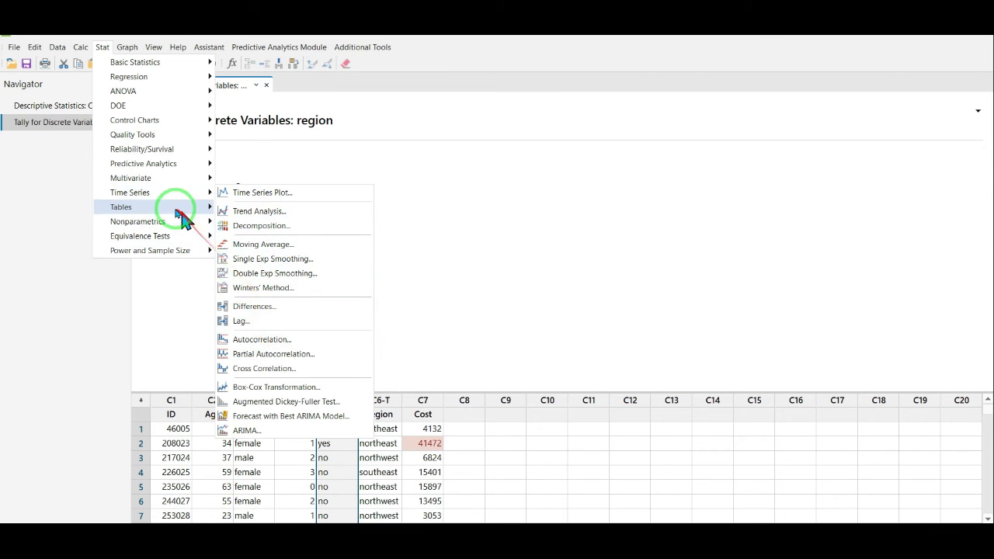
pyautogui.moveTo(178, 211)
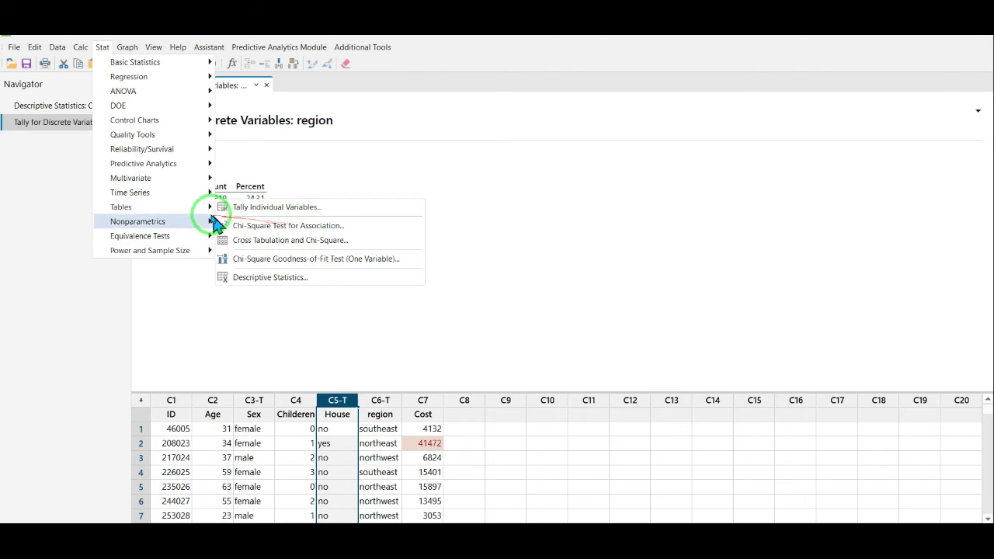
pyautogui.moveTo(163, 227)
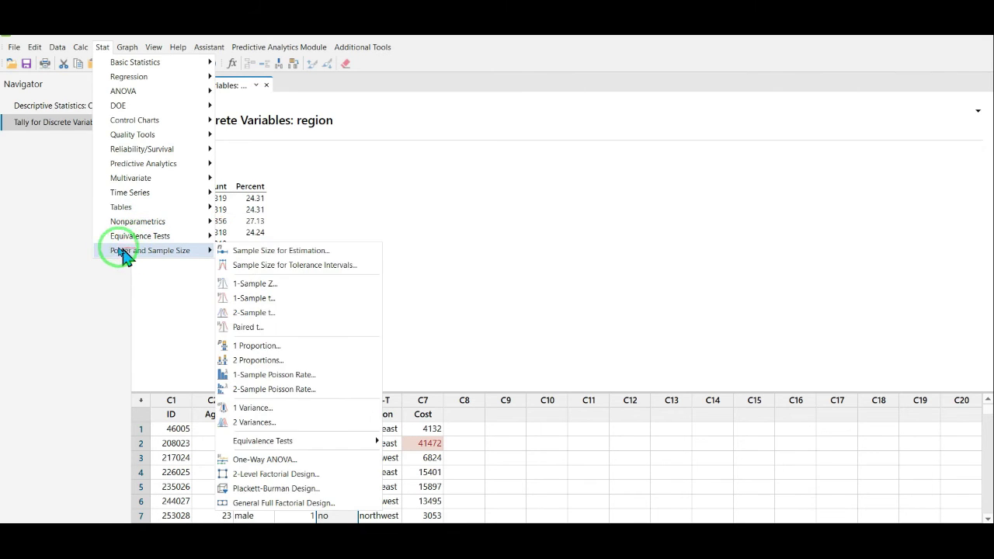
pyautogui.moveTo(166, 250)
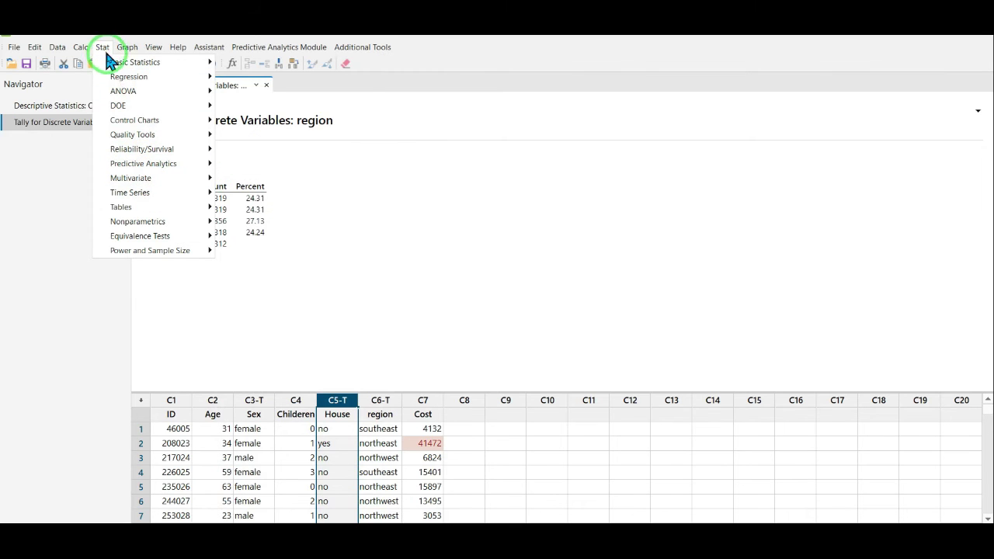
pyautogui.moveTo(160, 68)
pyautogui.moveTo(129, 93)
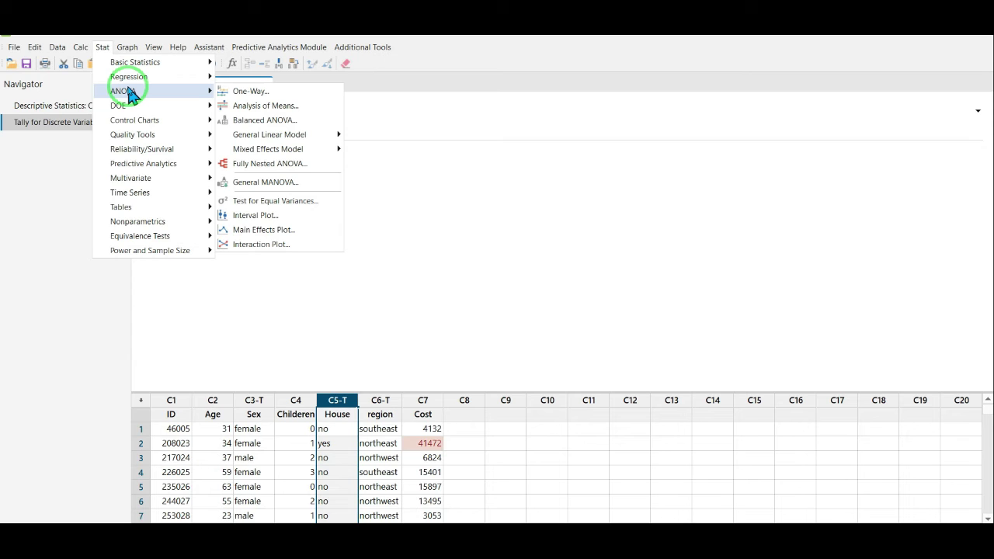
pyautogui.click(414, 213)
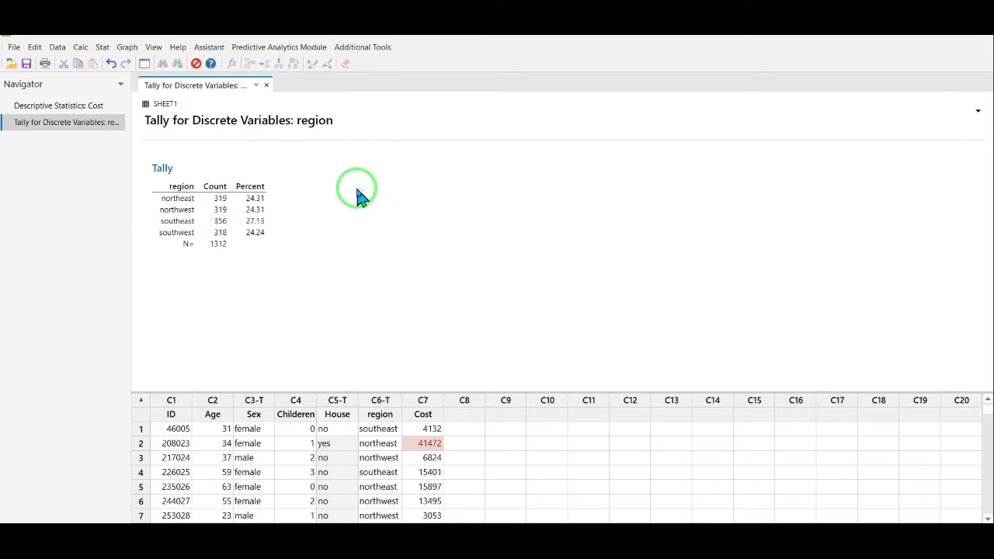
# - Create a simple histogram of the Cost variable and view the resulting graph
pyautogui.click(127, 47)
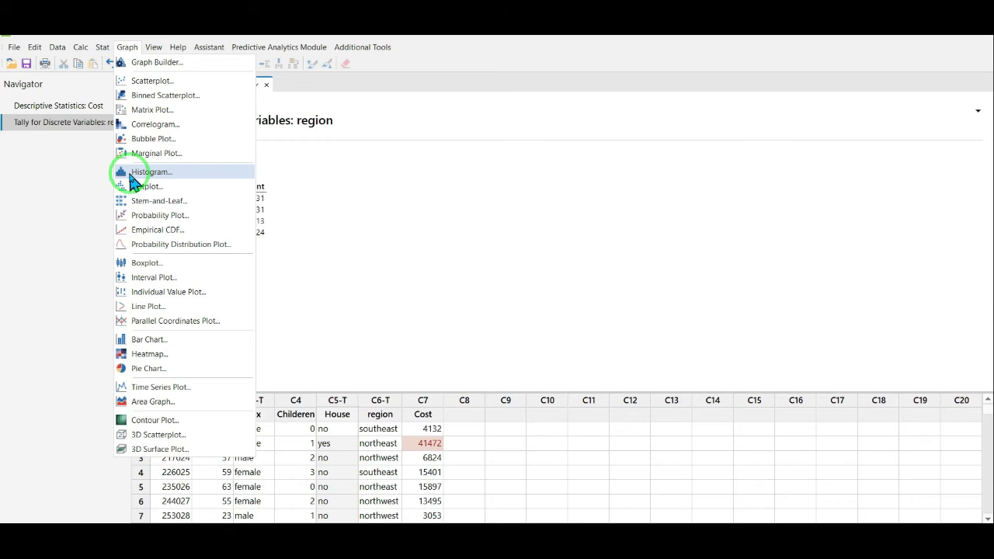
pyautogui.click(133, 172)
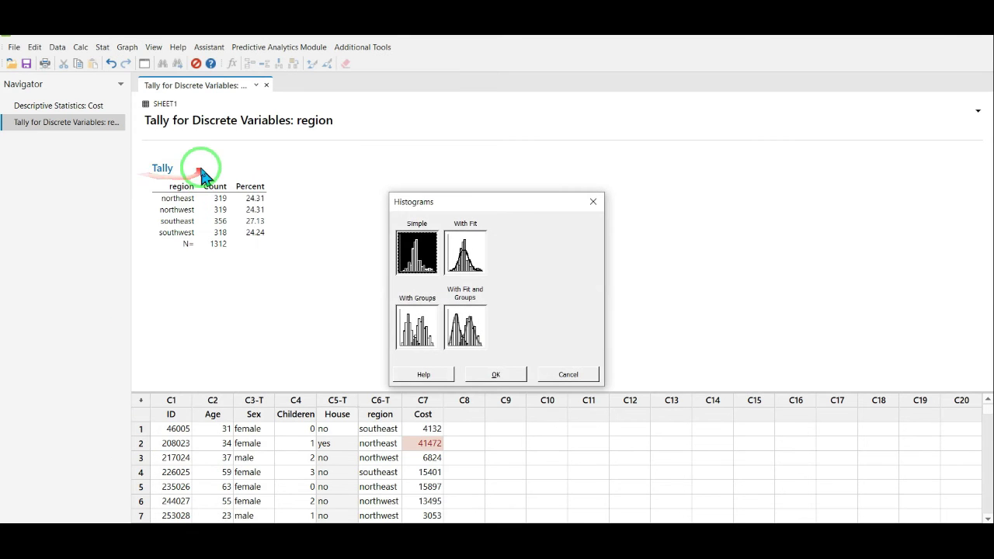
pyautogui.click(509, 375)
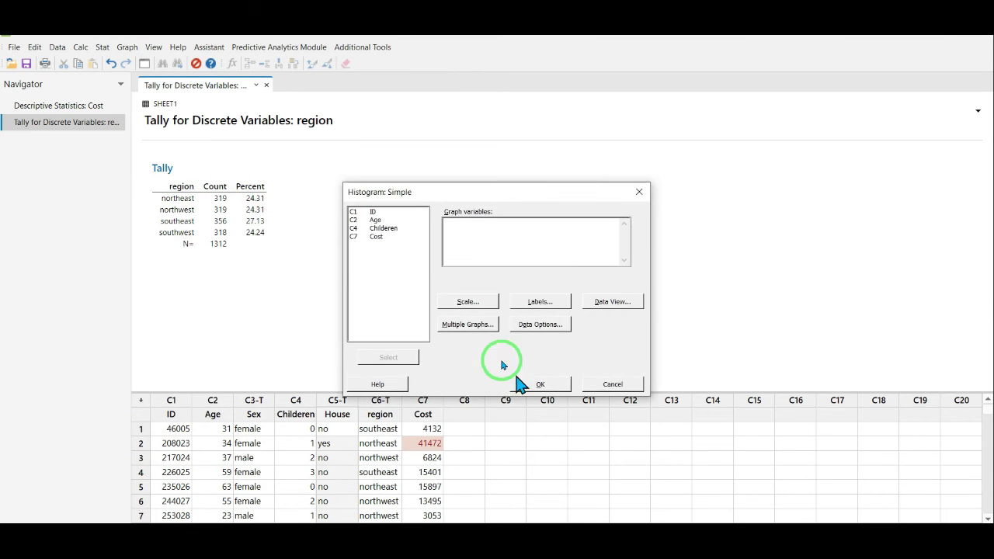
pyautogui.doubleClick(377, 236)
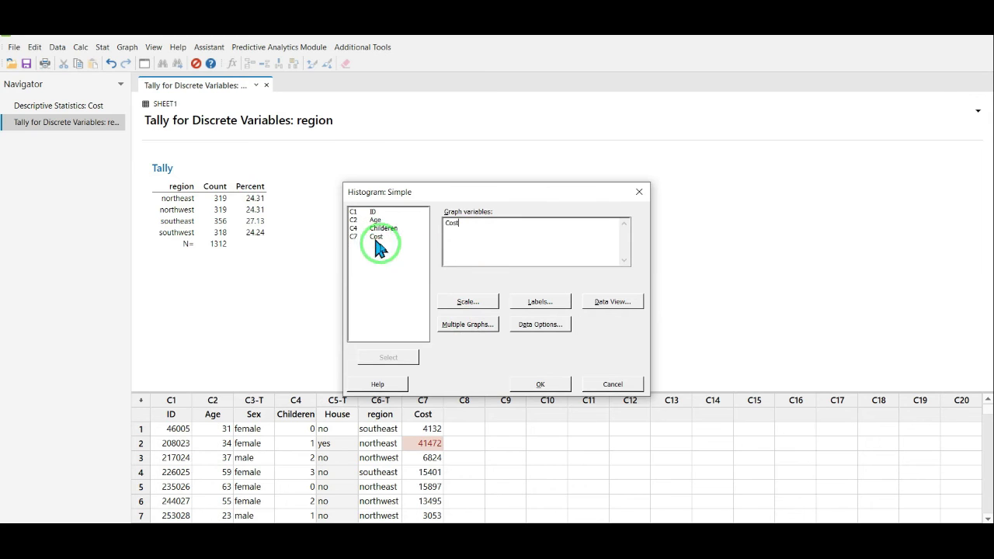
pyautogui.click(544, 384)
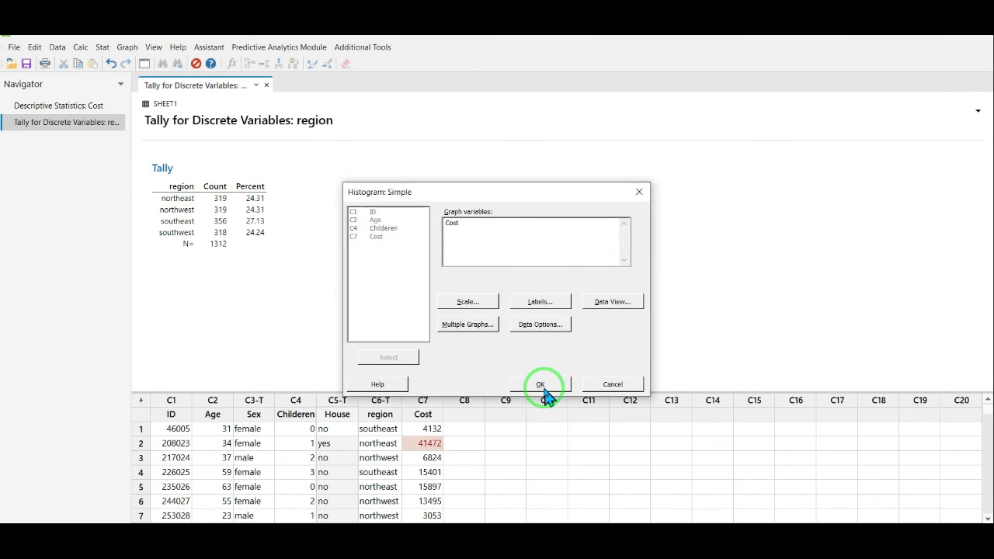
pyautogui.scroll(-1, 382, 240)
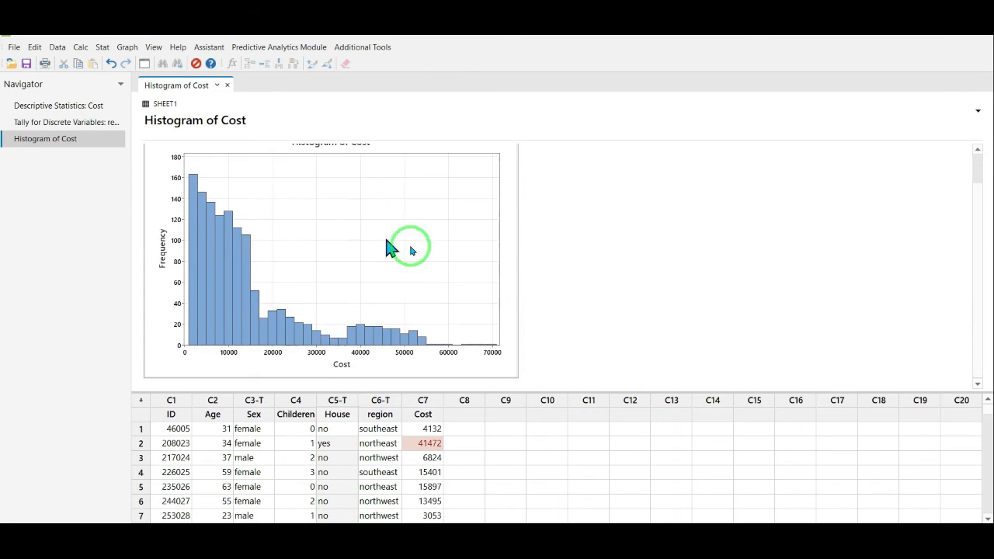
pyautogui.scroll(1, 361, 246)
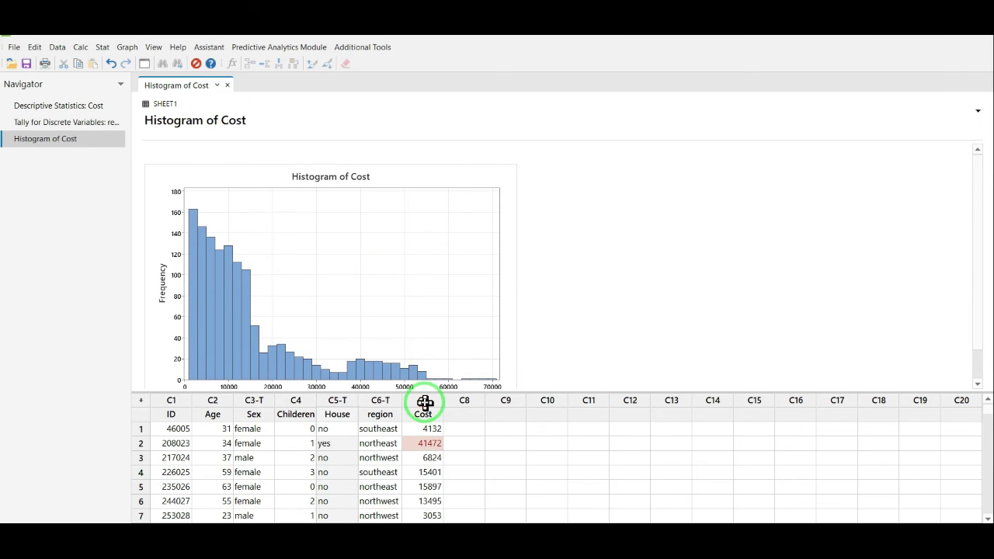
pyautogui.moveTo(425, 402); pyautogui.dragTo(284, 224)
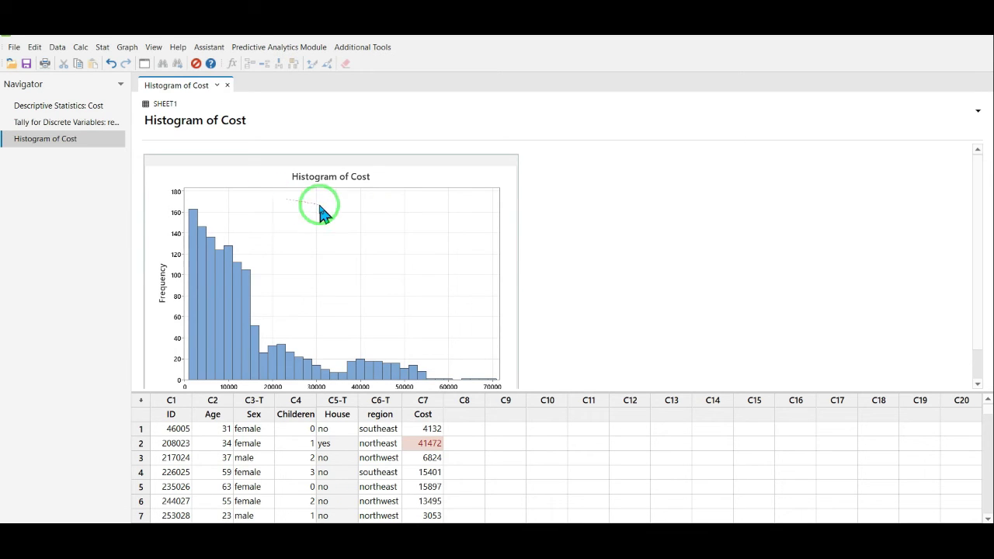
# - Start Graph Builder with Cost as the variable and look through the suggested graph types
pyautogui.click(127, 48)
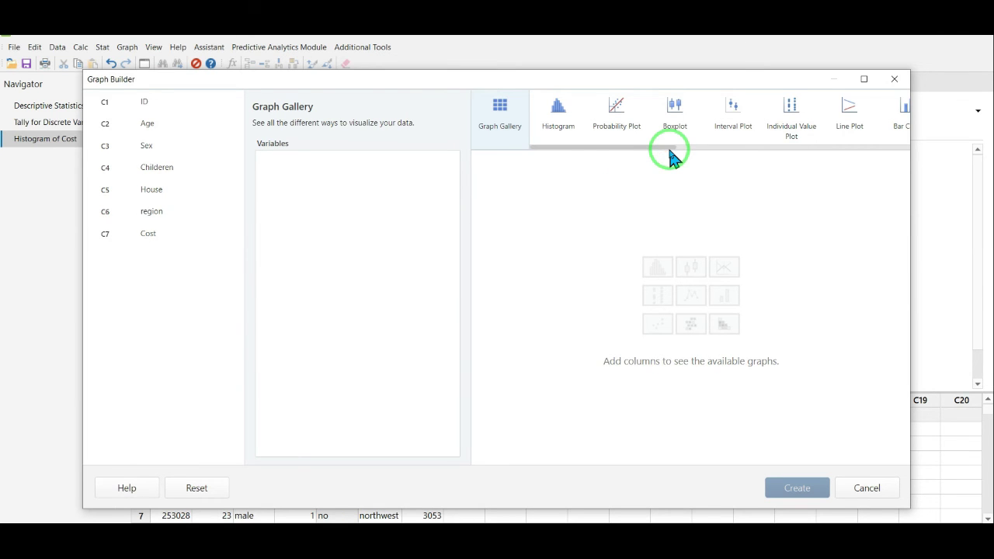
pyautogui.click(311, 179)
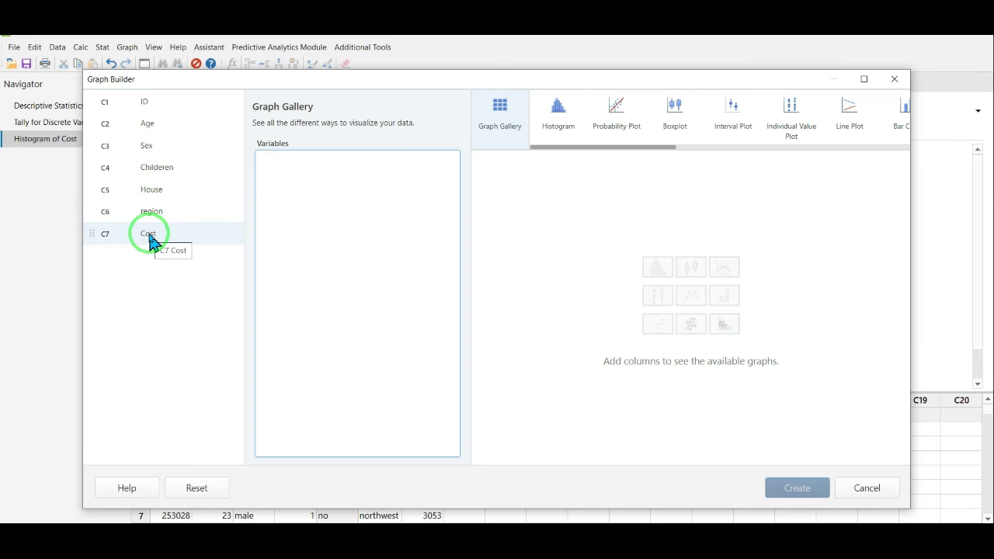
pyautogui.moveTo(151, 240); pyautogui.dragTo(301, 181)
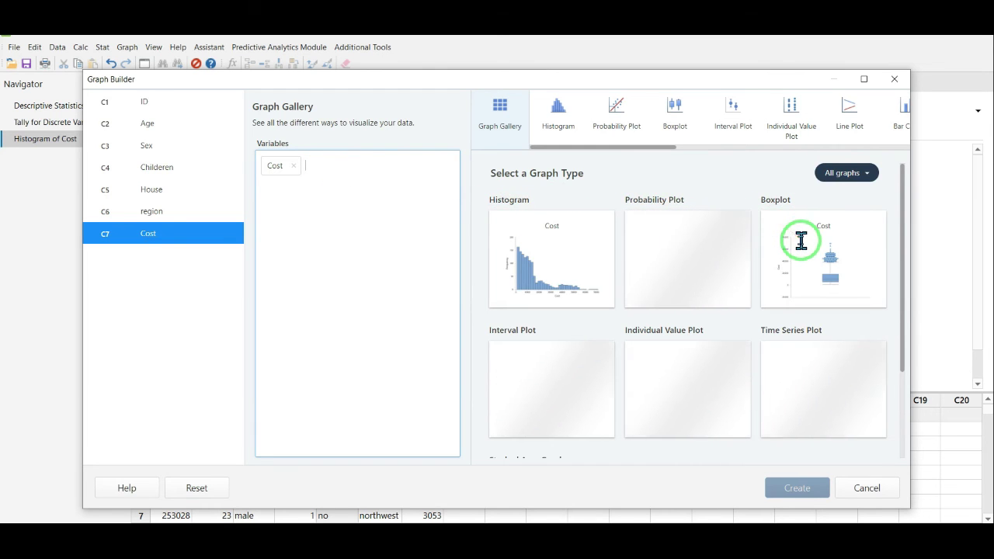
pyautogui.scroll(-2, 820, 274)
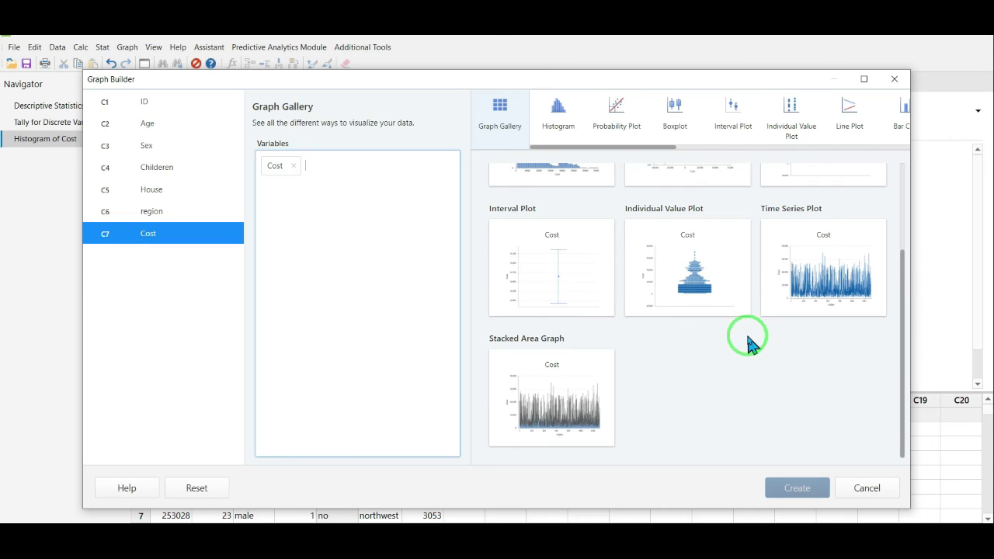
pyautogui.scroll(2, 750, 344)
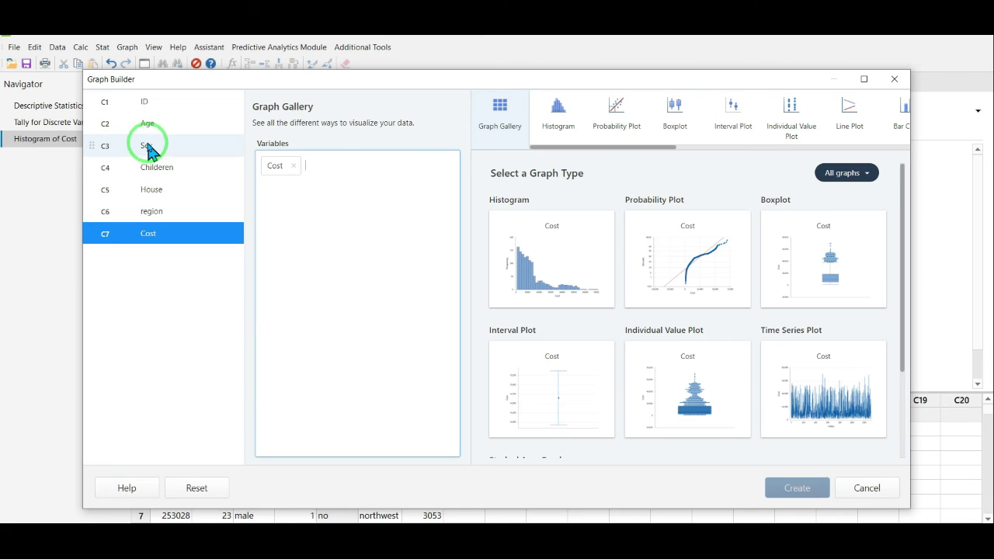
# - Add Sex as a second variable in Graph Builder, preview the Cost-by-Sex graphs and close without creating one
pyautogui.moveTo(146, 153); pyautogui.dragTo(321, 222)
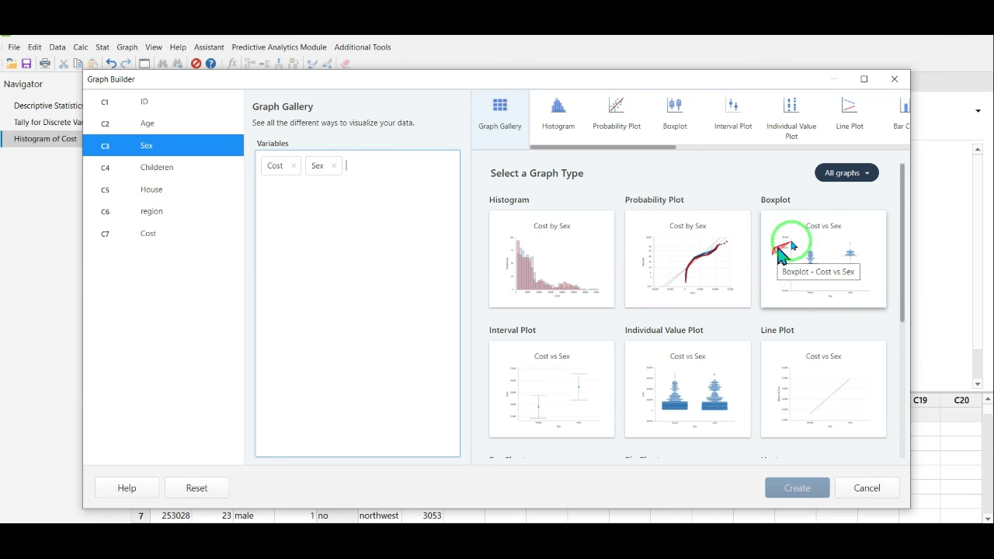
pyautogui.scroll(-3, 833, 242)
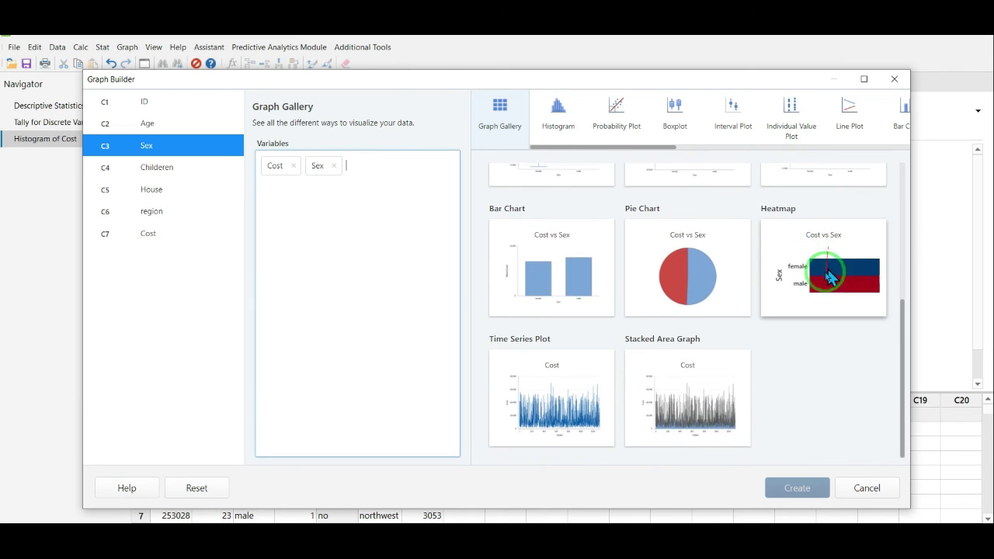
pyautogui.scroll(4, 665, 266)
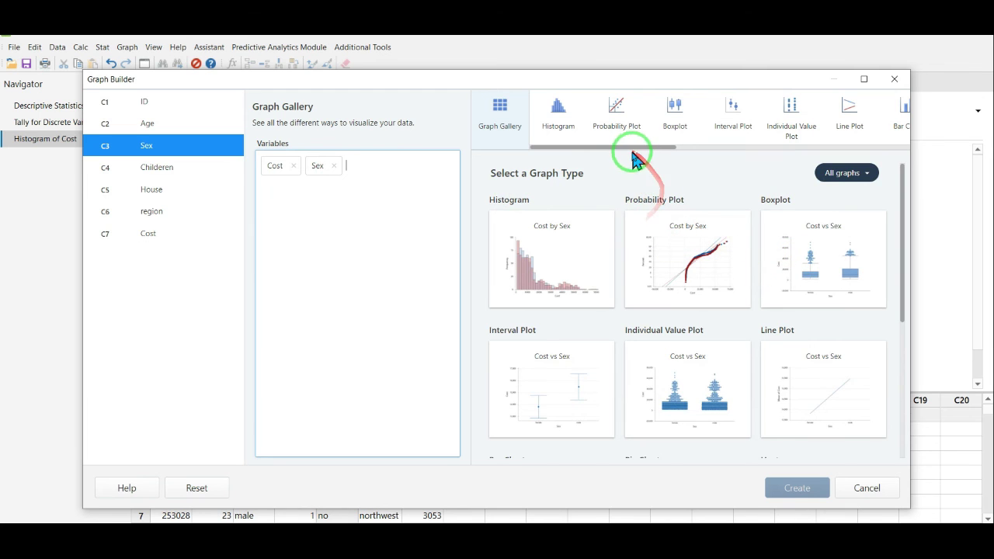
pyautogui.moveTo(626, 148); pyautogui.dragTo(847, 148)
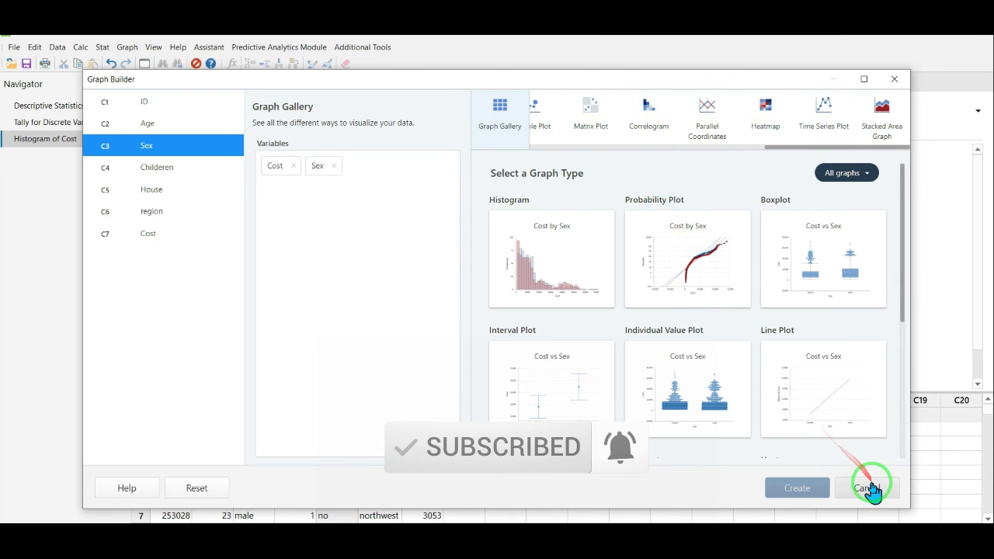
pyautogui.press('Escape')
# - Examine the view options, the Assistant's guided analyses including DOE, and the Predictive Analytics Module's classification and regression methods
pyautogui.click(126, 46)
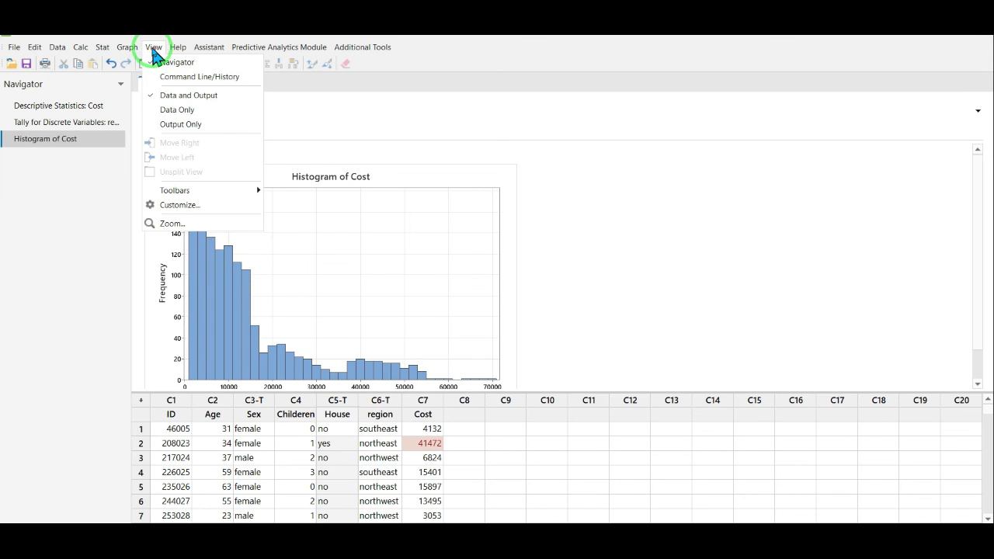
pyautogui.moveTo(176, 50)
pyautogui.moveTo(354, 54)
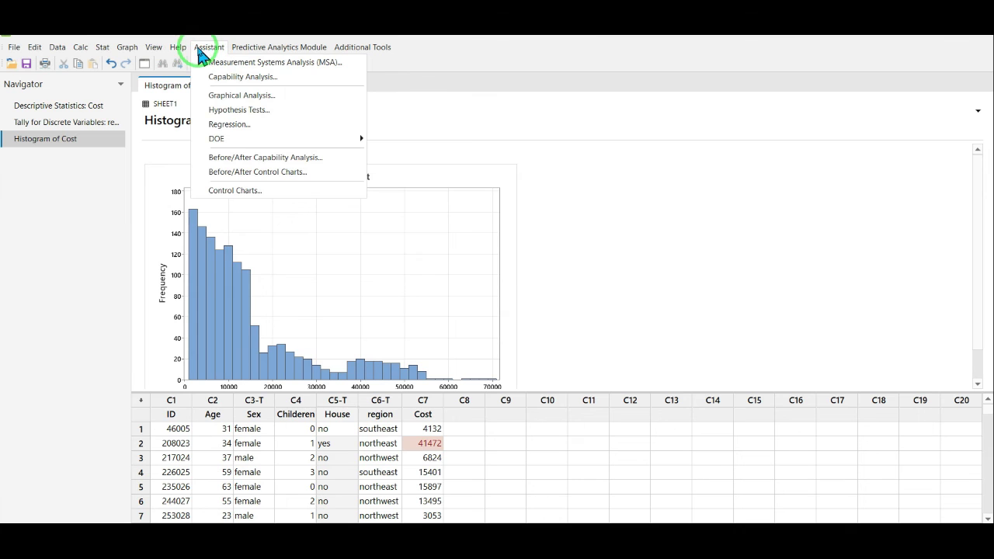
pyautogui.moveTo(233, 61)
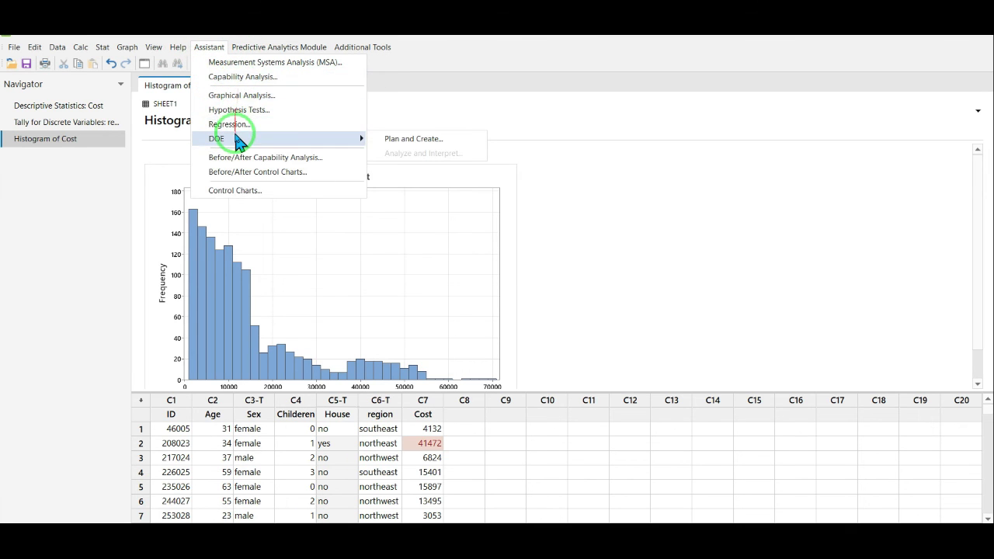
pyautogui.moveTo(285, 50)
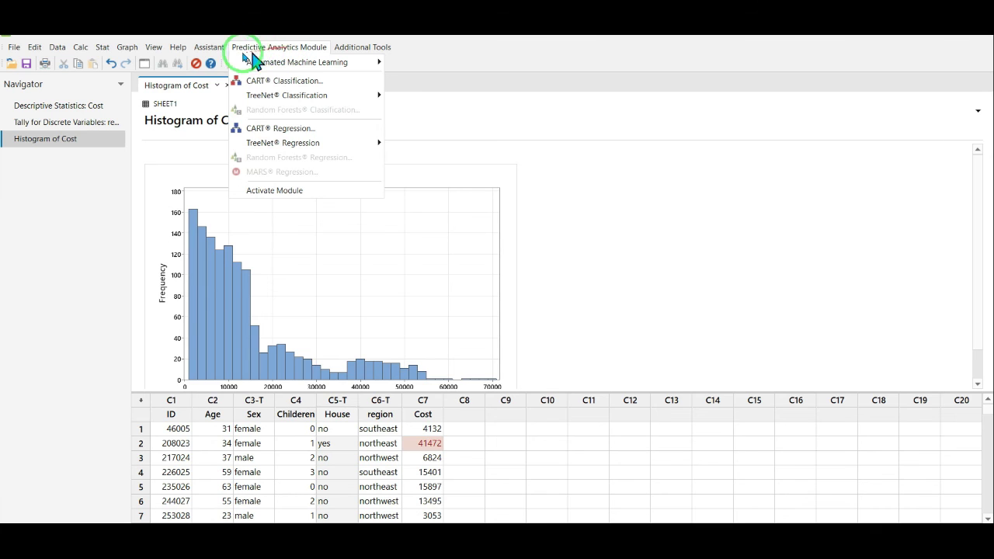
# - Review the available graph types and the predictive analytics, regression, basic statistics and nonparametric analyses without running any
pyautogui.click(127, 47)
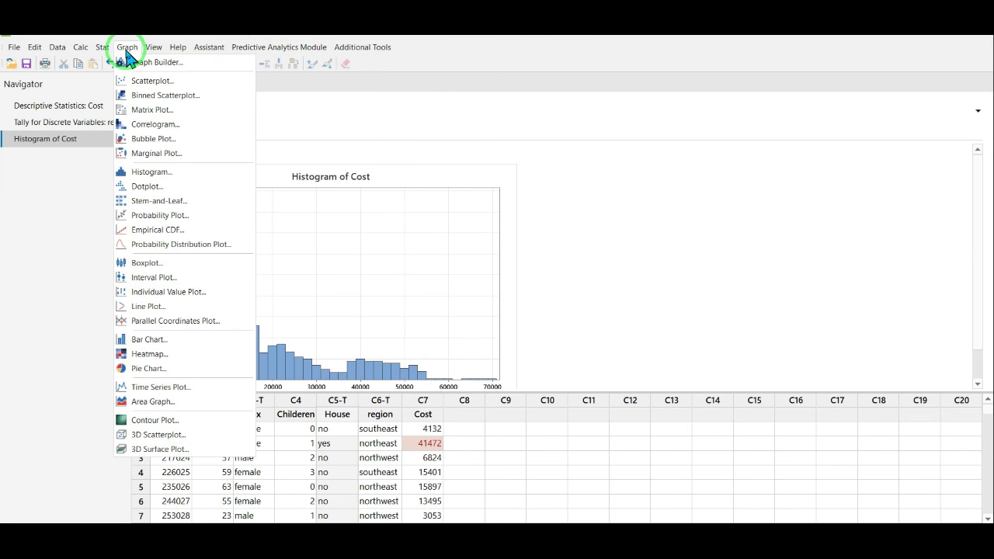
pyautogui.moveTo(103, 48)
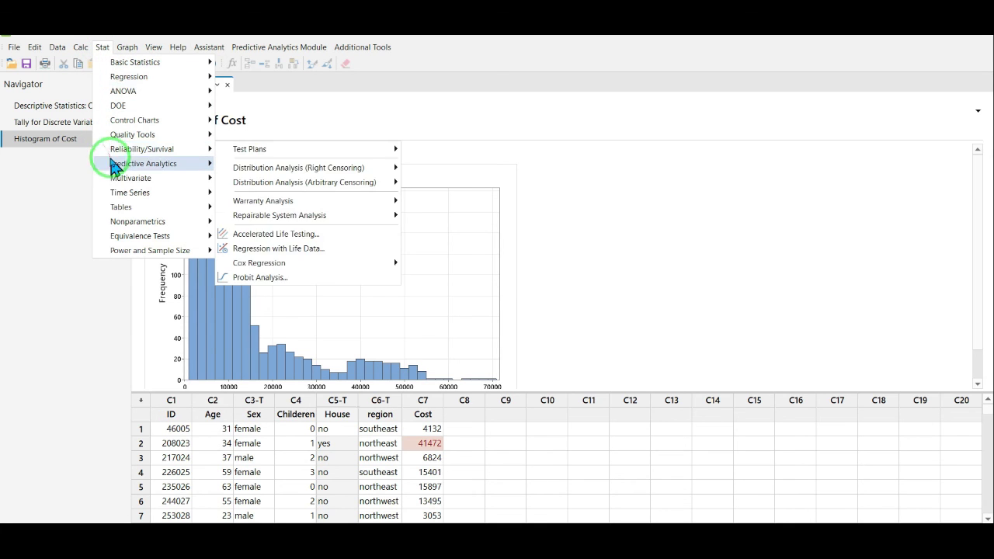
pyautogui.moveTo(147, 163)
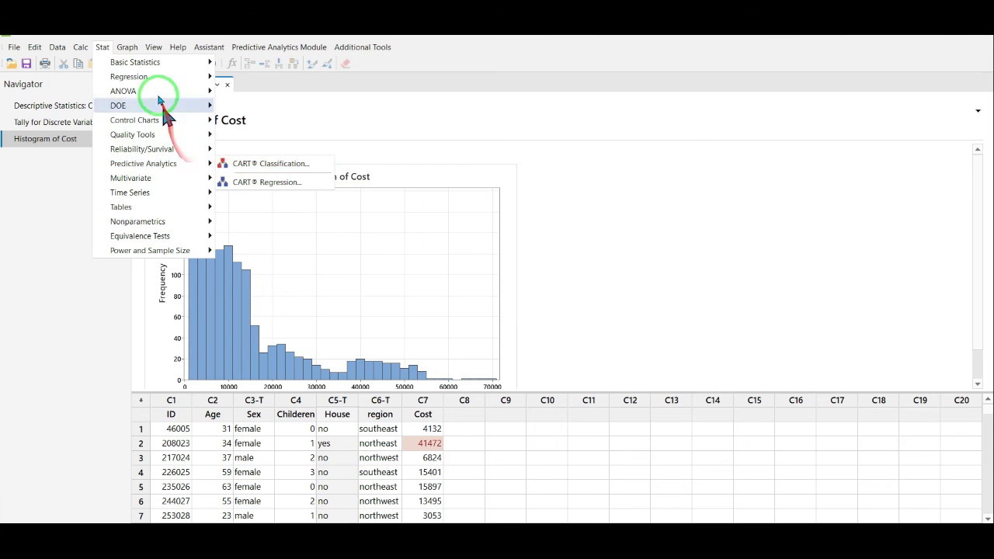
pyautogui.moveTo(160, 79)
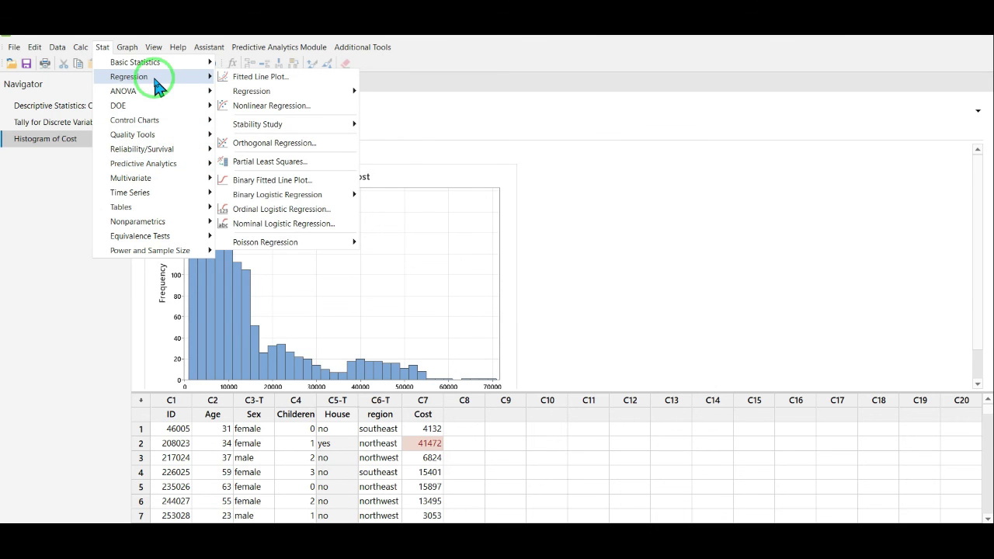
pyautogui.click(721, 245)
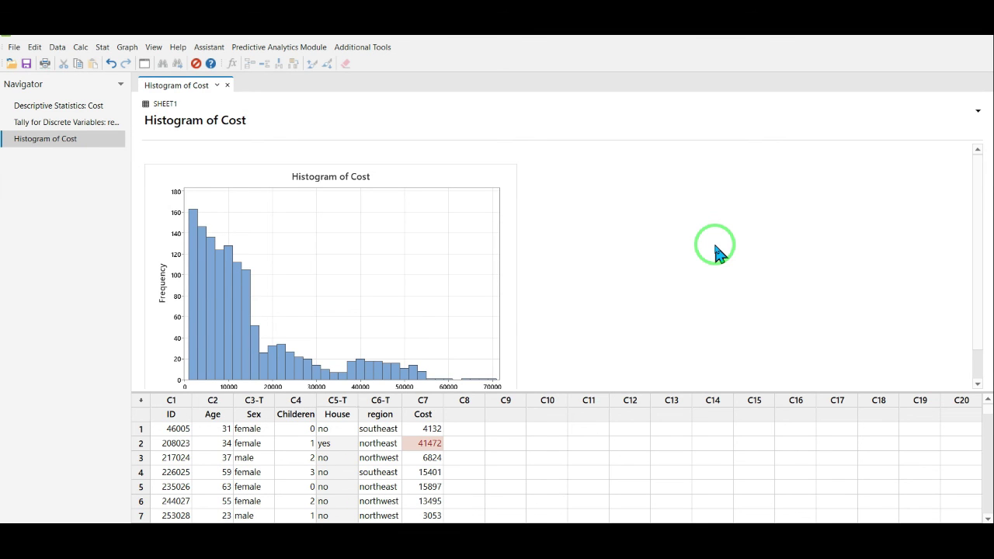
pyautogui.click(102, 50)
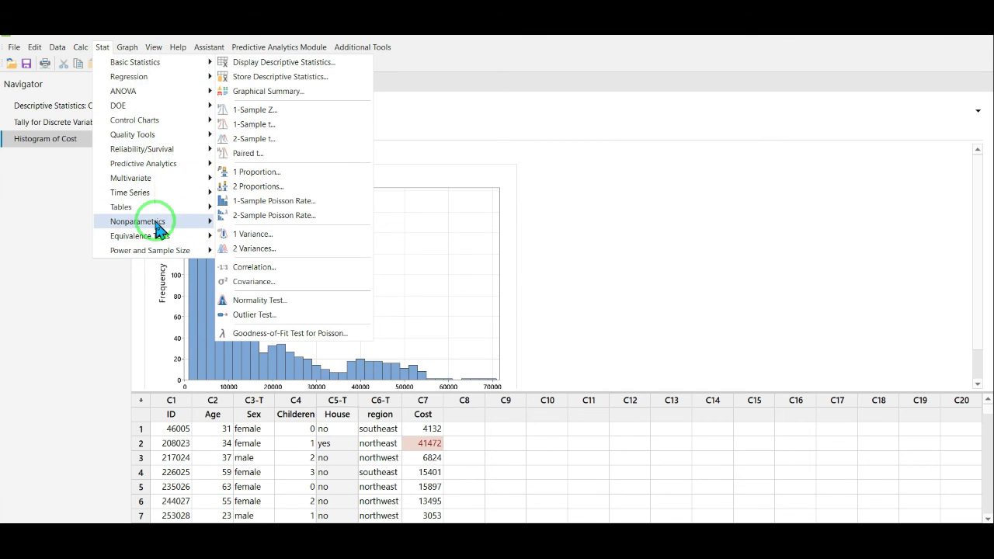
pyautogui.moveTo(160, 225)
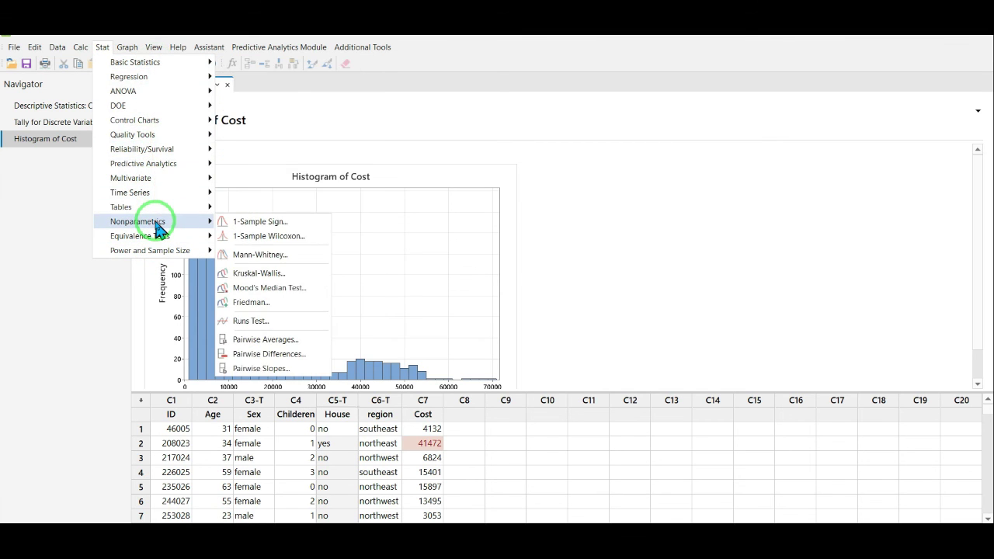
pyautogui.click(124, 50)
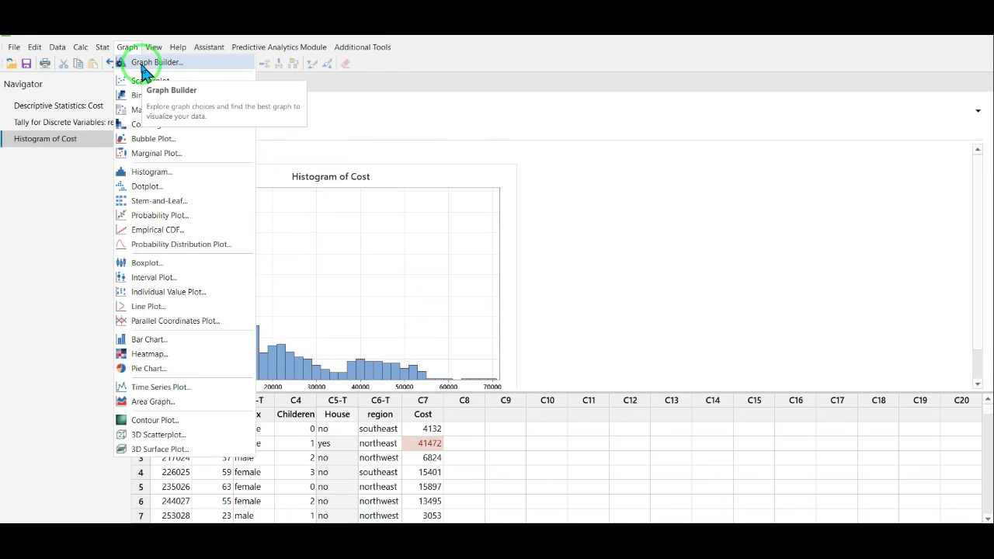
pyautogui.click(681, 243)
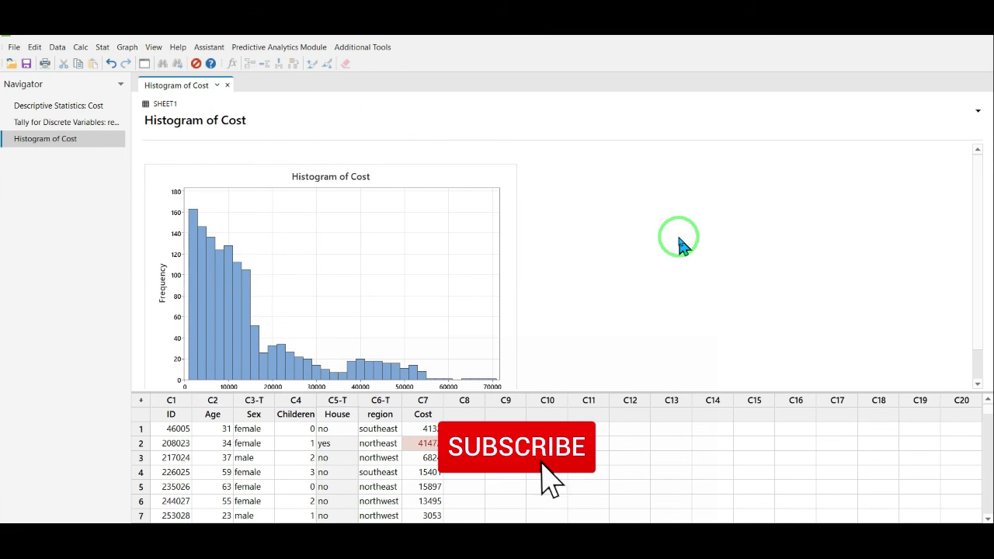